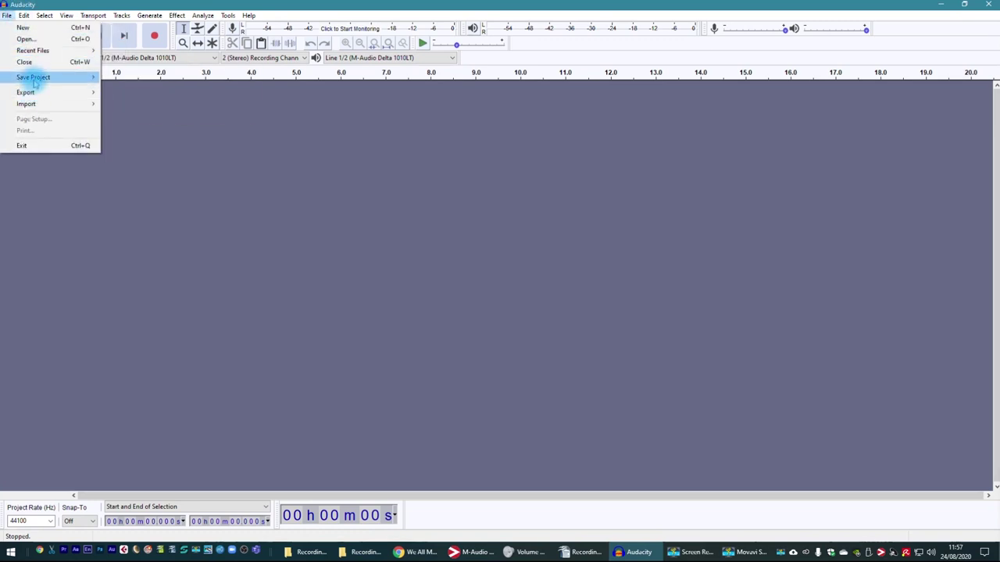
Start saving the untitled project under a new name, browsing to the Recording Vocals at Home folder on Video (D:)
{"action": "mouse_move", "coordinate": [34, 76]}
{"action": "left_click", "coordinate": [170, 90]}
{"action": "left_click", "coordinate": [511, 303]}
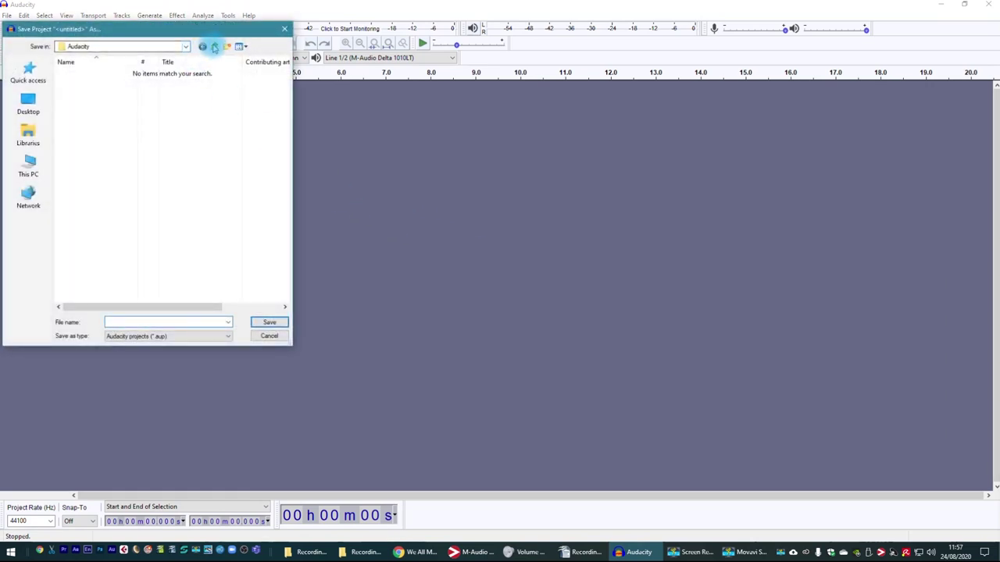
{"action": "left_click", "coordinate": [215, 47]}
{"action": "left_click", "coordinate": [215, 47]}
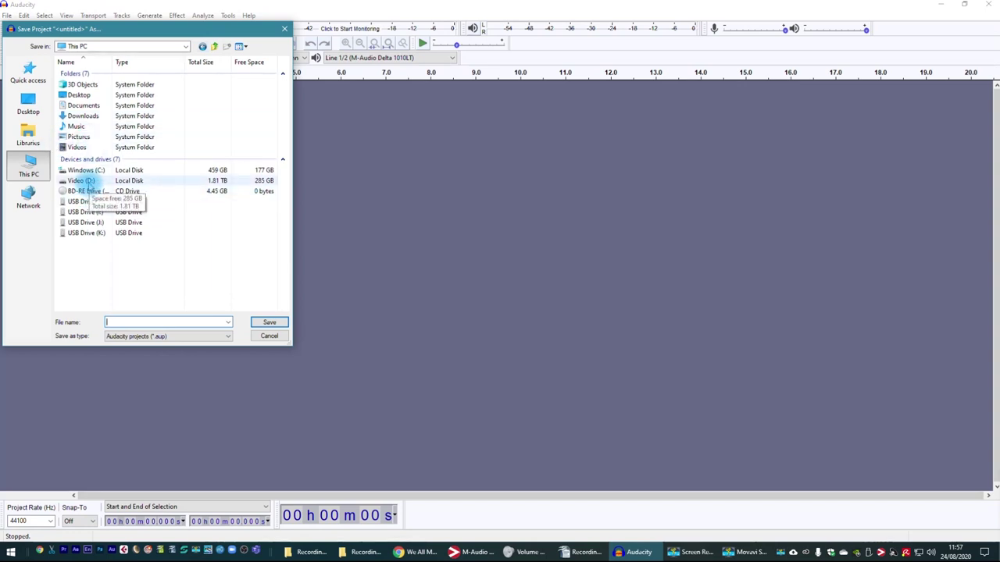
{"action": "double_click", "coordinate": [88, 181]}
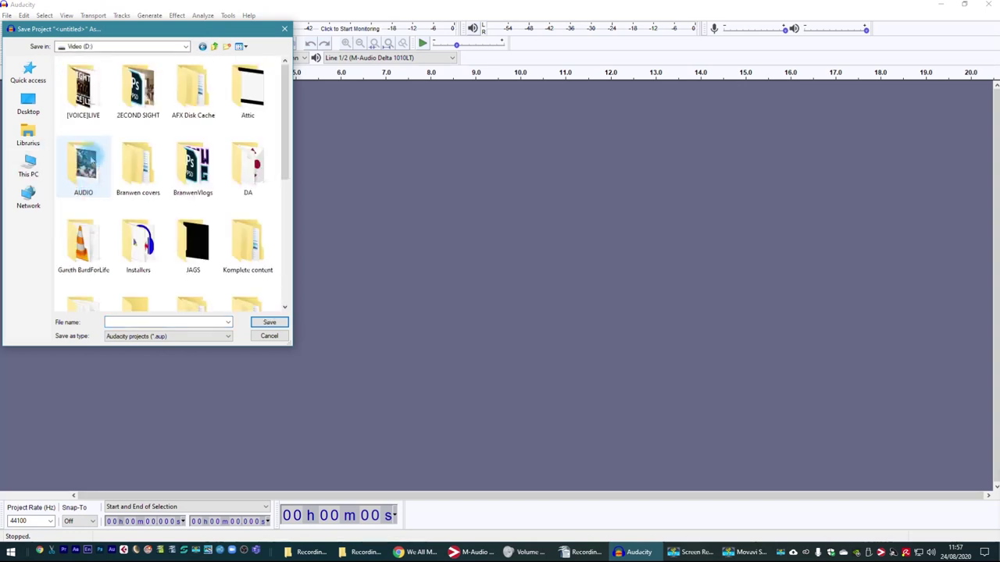
{"action": "double_click", "coordinate": [90, 172]}
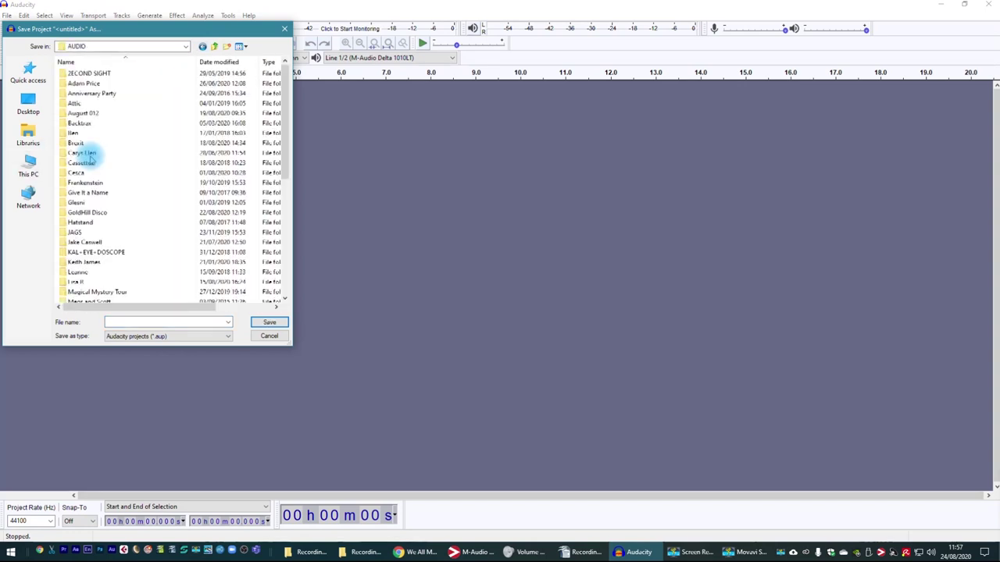
{"action": "left_click", "coordinate": [214, 46]}
{"action": "scroll", "coordinate": [151, 186], "scroll_direction": "down", "scroll_amount": 5}
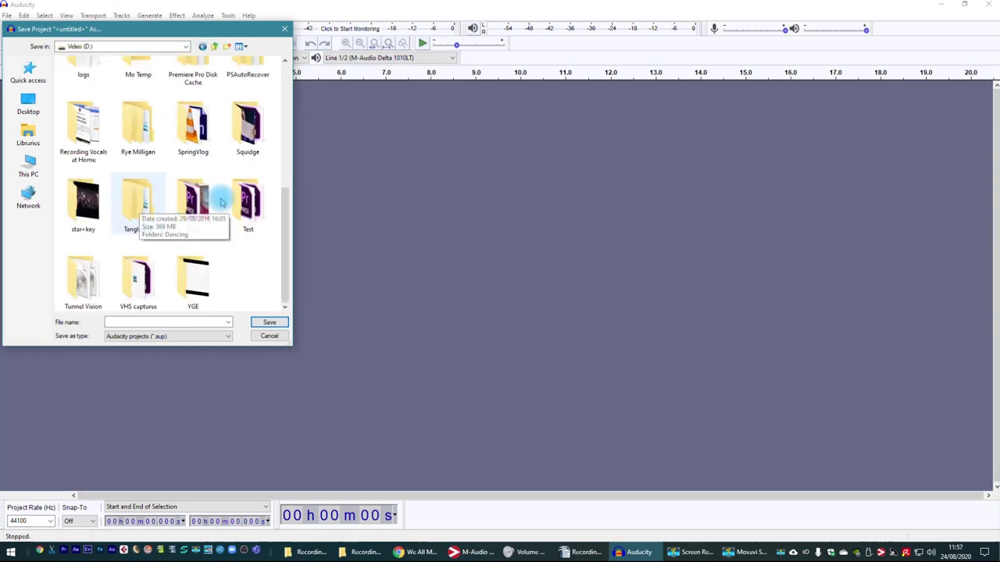
{"action": "double_click", "coordinate": [83, 125]}
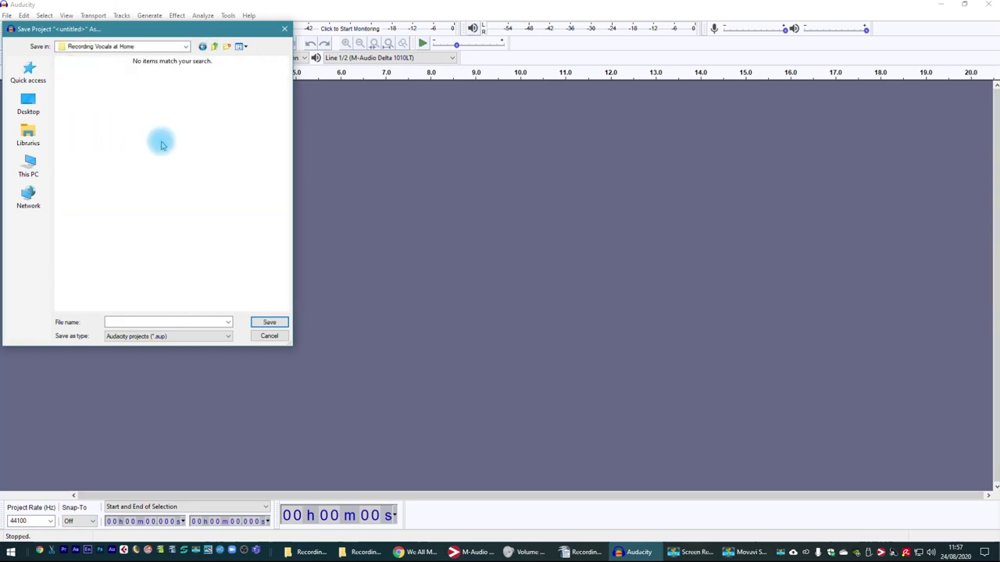
Create a new folder named "Audacity demo" inside Recording Vocals at Home and open it
{"action": "left_click", "coordinate": [228, 47]}
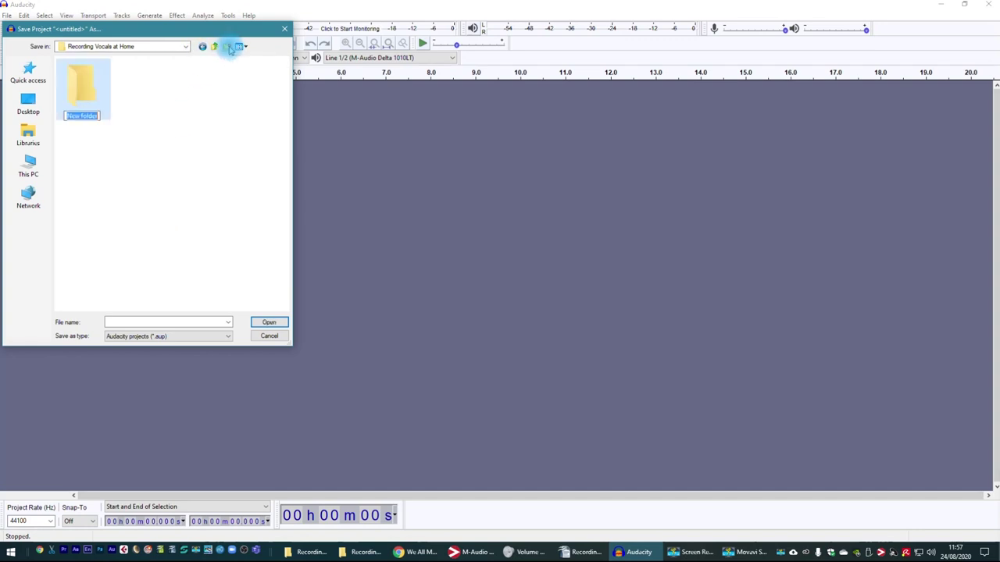
{"action": "type", "text": "Audacity demo"}
{"action": "key", "text": "Return"}
{"action": "key", "text": "Return"}
Save the project as "Audacity demo" in the new folder
{"action": "left_click", "coordinate": [196, 322]}
{"action": "type", "text": "A"}
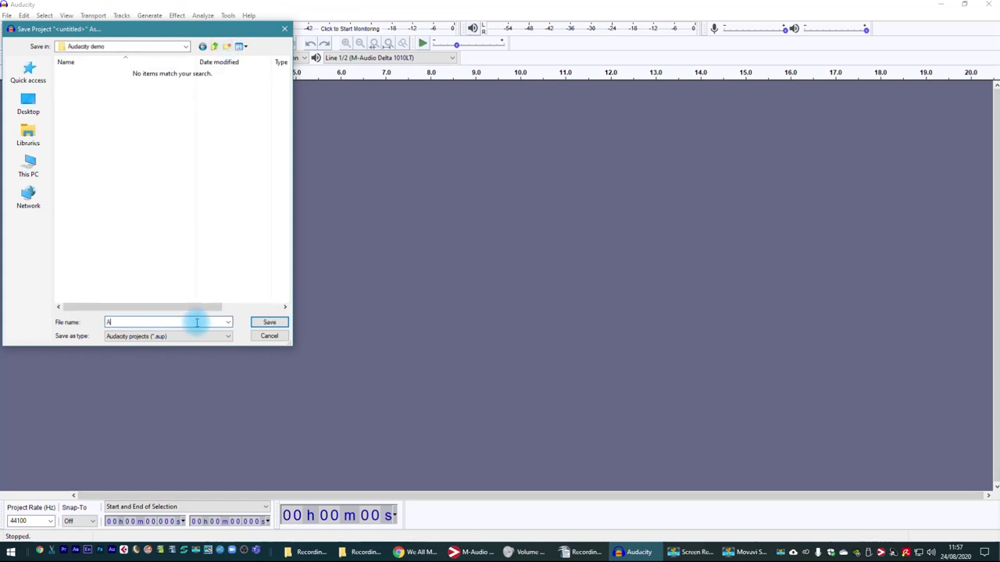
{"action": "type", "text": "udacity demo"}
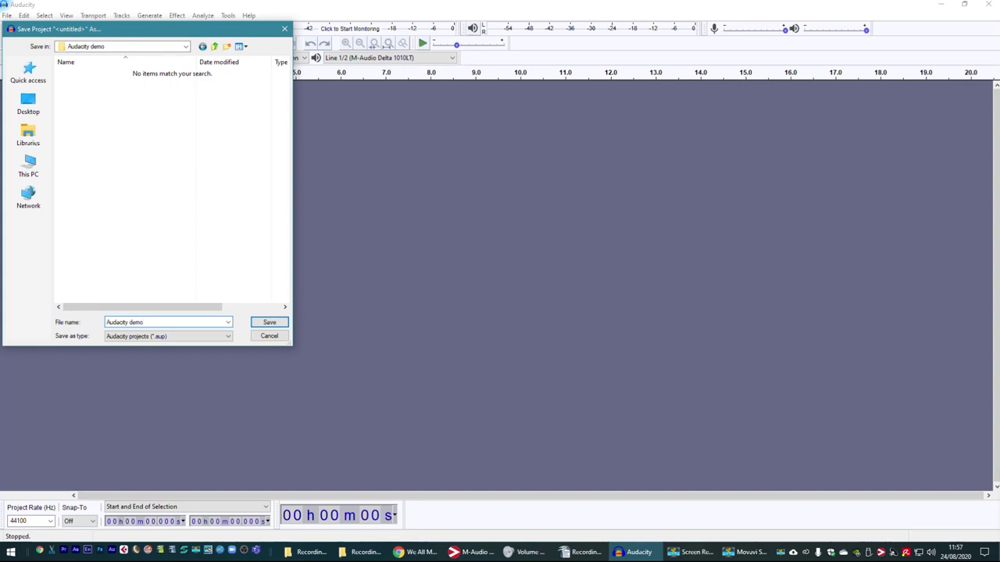
{"action": "key", "text": "Return"}
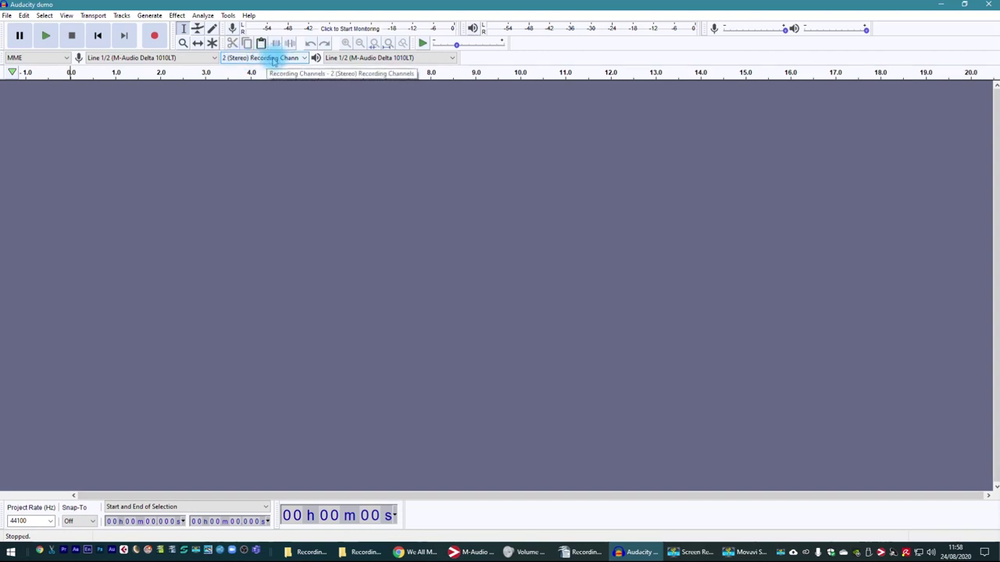
Set recording to 1 (Mono) Recording Channel and choose Line 7/8 (M-Audio Delta 1010LT) as the recording device
{"action": "left_click", "coordinate": [247, 59]}
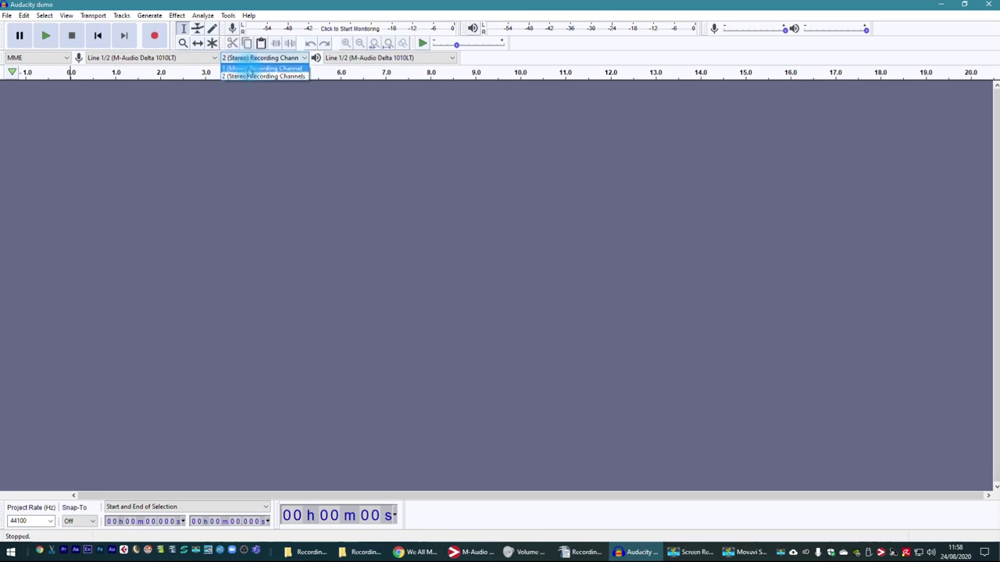
{"action": "left_click", "coordinate": [250, 68]}
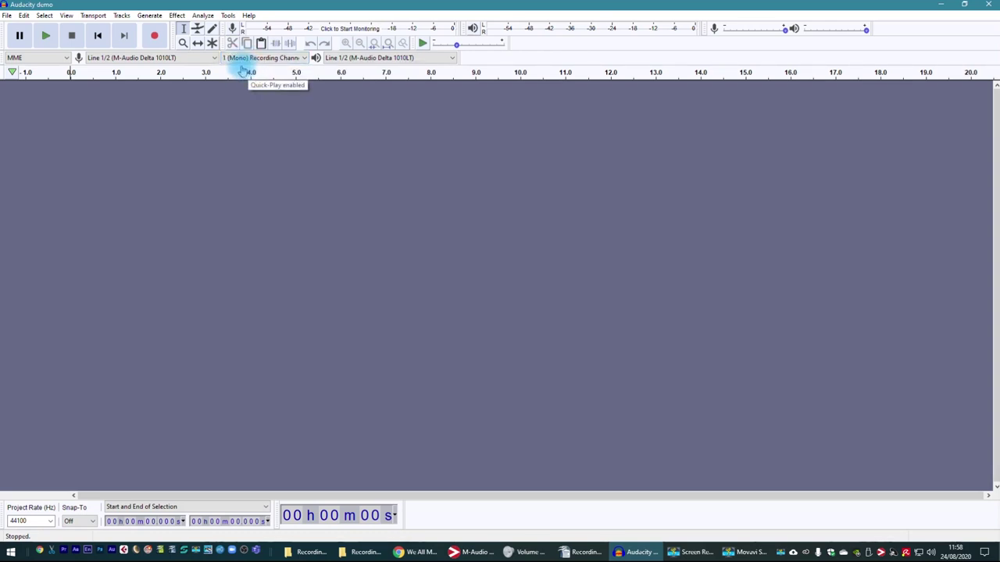
{"action": "left_click", "coordinate": [214, 59]}
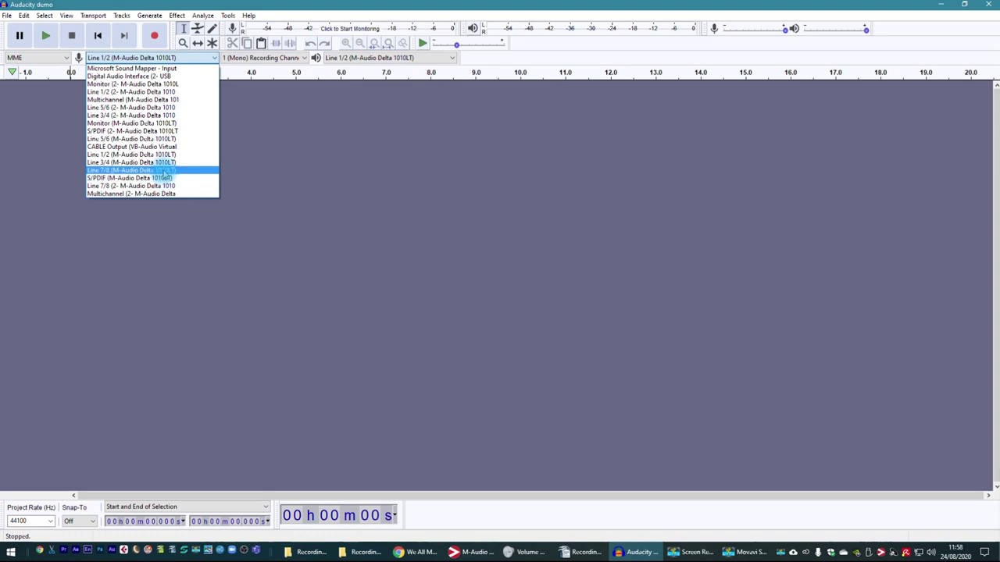
{"action": "left_click", "coordinate": [165, 170]}
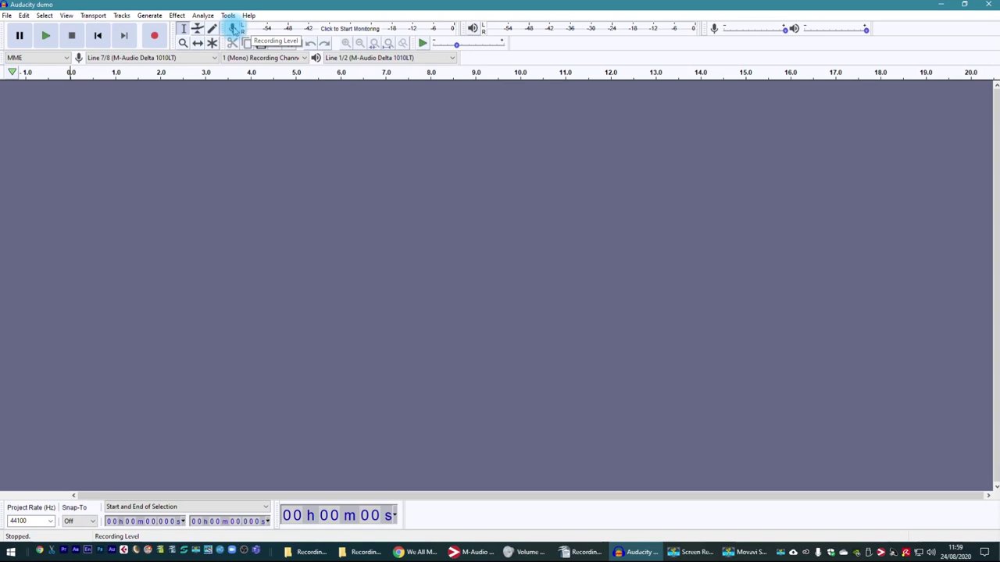
Start monitoring the recording input level and set the recording volume to maximum
{"action": "left_click", "coordinate": [232, 29]}
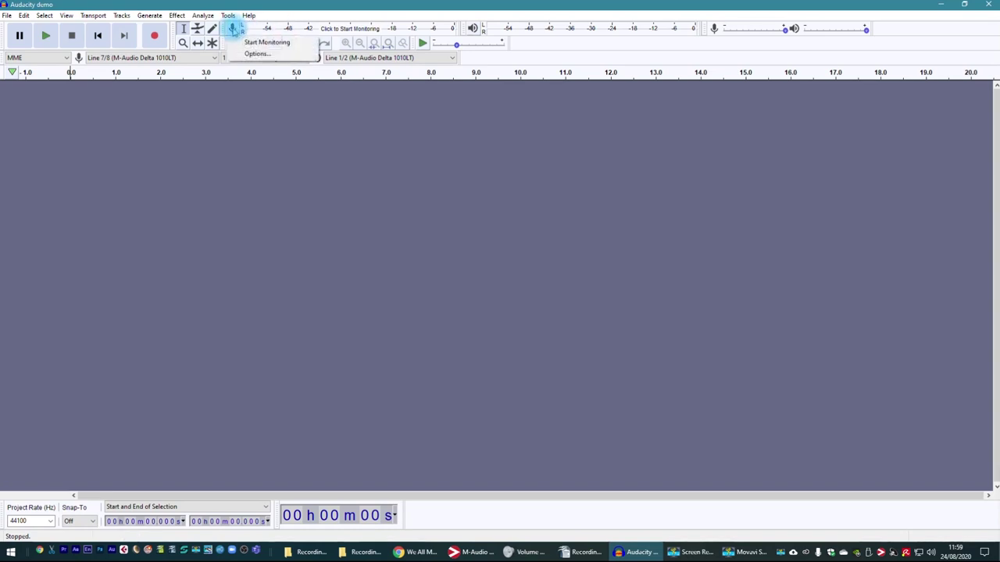
{"action": "left_click", "coordinate": [244, 43]}
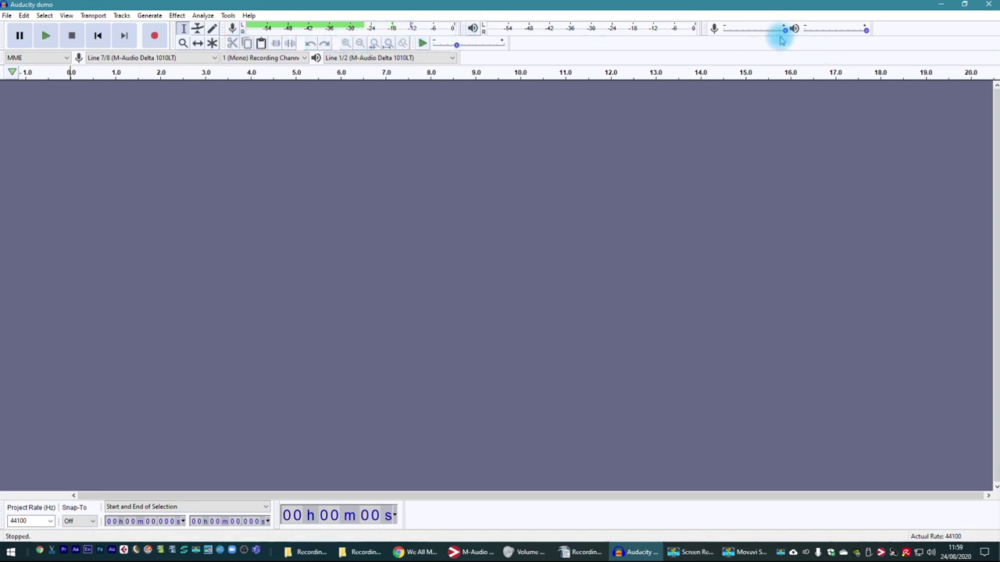
{"action": "mouse_move", "coordinate": [786, 30]}
{"action": "left_mouse_down"}
{"action": "mouse_move", "coordinate": [727, 29]}
{"action": "mouse_move", "coordinate": [786, 30]}
{"action": "left_mouse_up"}
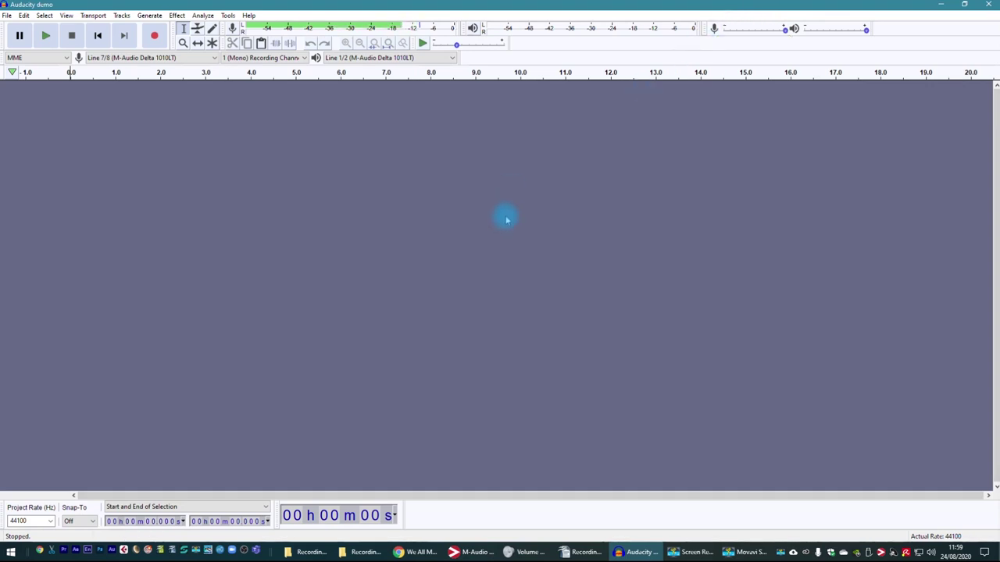
Import the backing track "20200508 Air INST 24.wav" from the 4 Houses Mixes folder into the project
{"action": "left_click", "coordinate": [8, 20]}
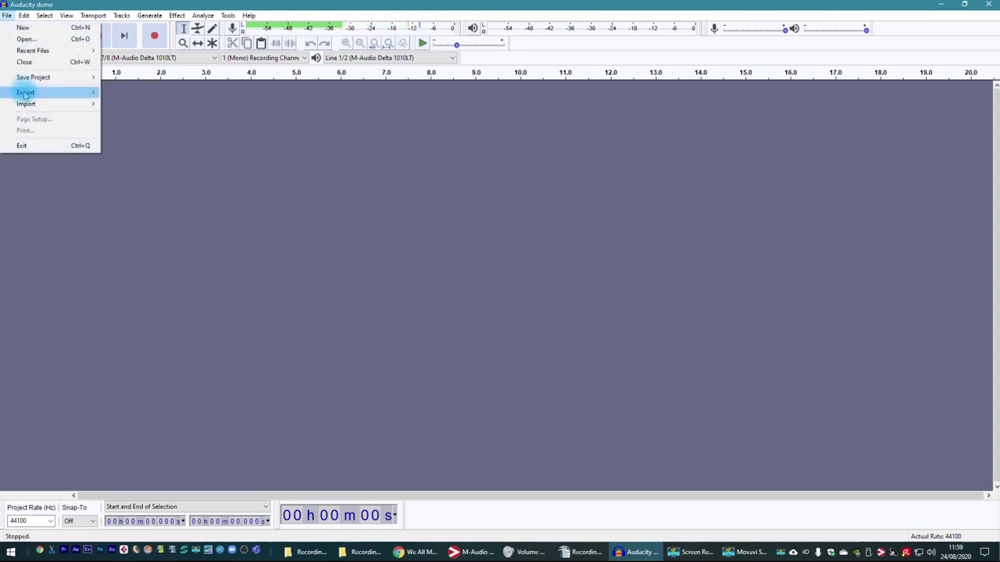
{"action": "mouse_move", "coordinate": [28, 105]}
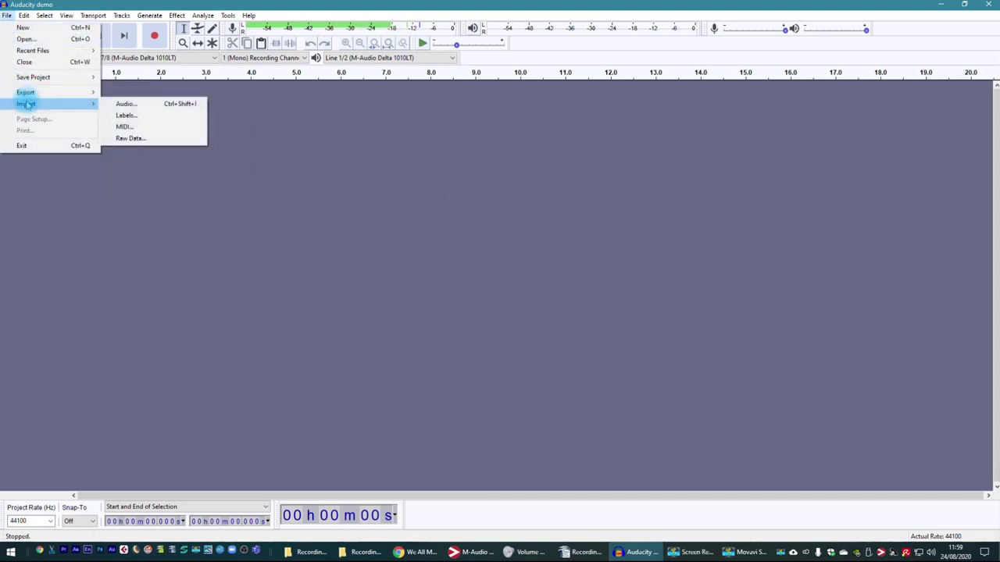
{"action": "left_click", "coordinate": [125, 103]}
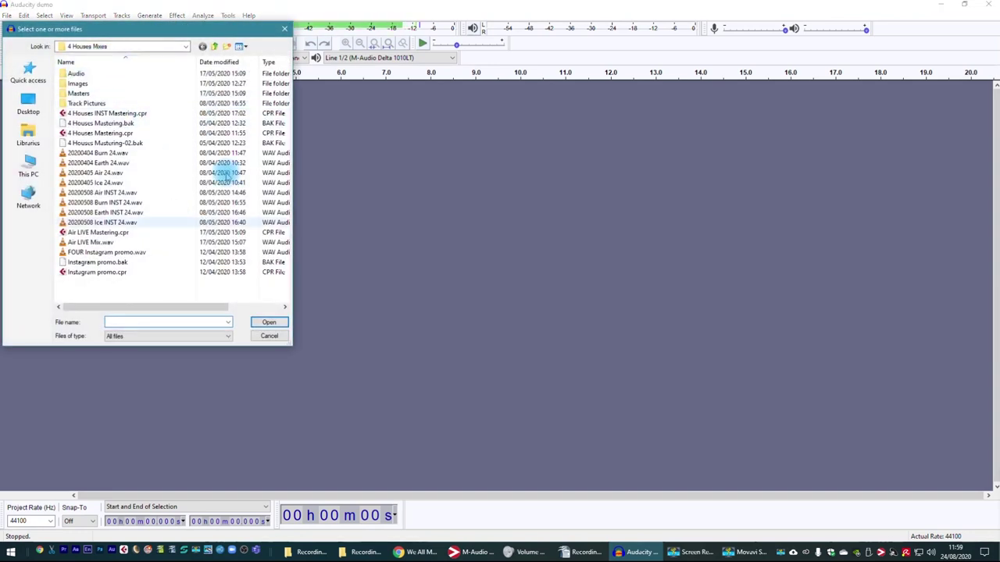
{"action": "left_click", "coordinate": [186, 46]}
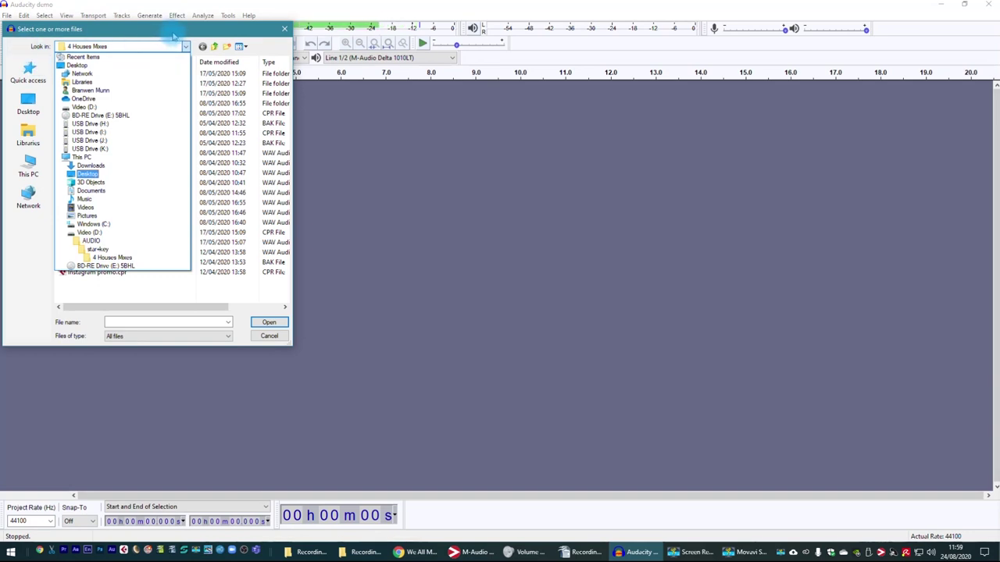
{"action": "left_click", "coordinate": [173, 35]}
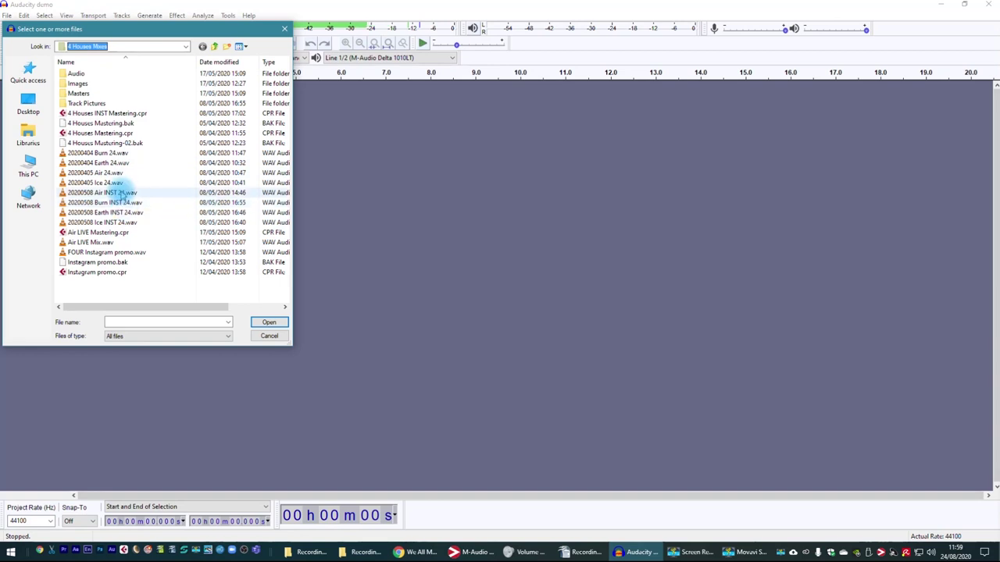
{"action": "double_click", "coordinate": [121, 193]}
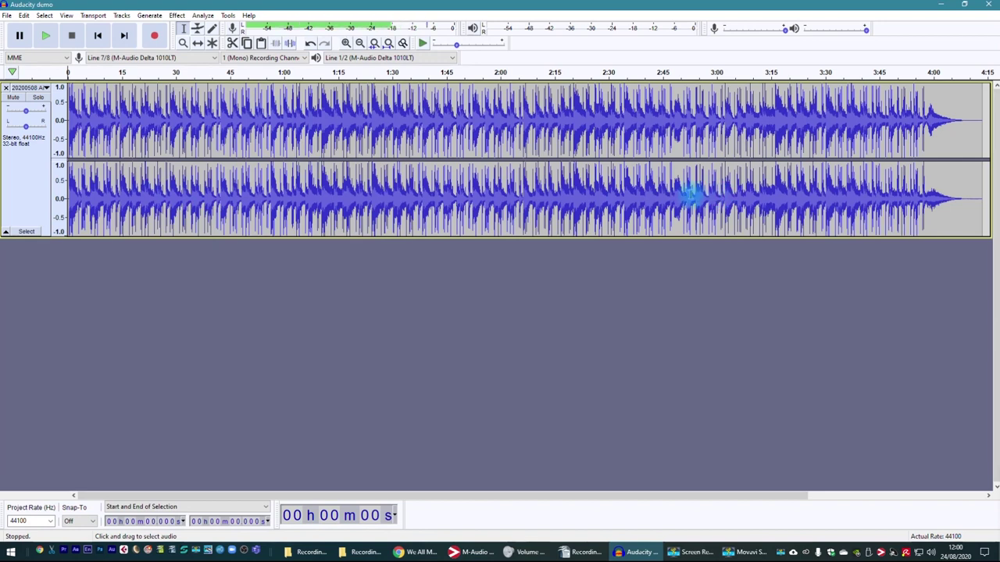
Play the imported backing track from the beginning to check its playback and output level
{"action": "left_click", "coordinate": [44, 36]}
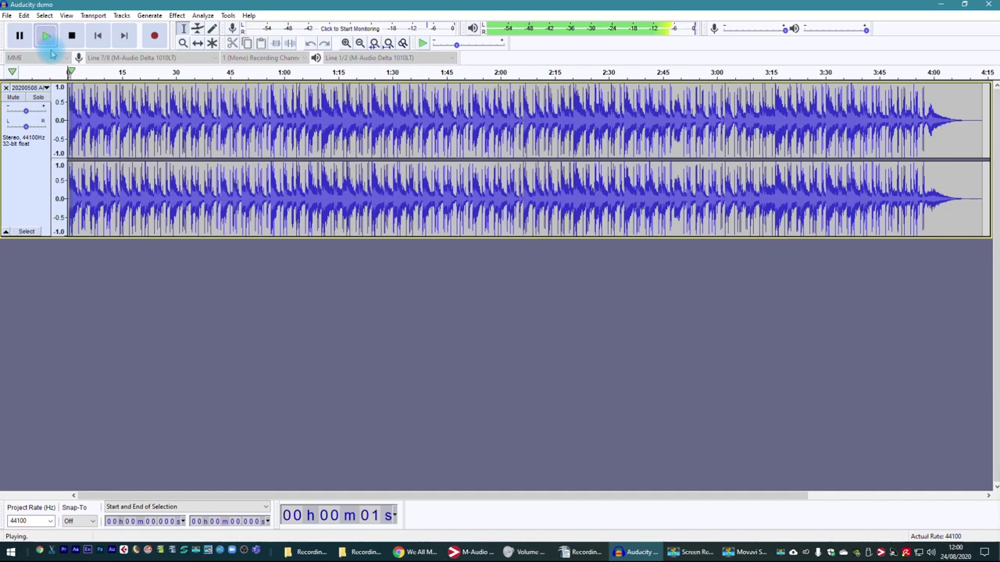
{"action": "left_click", "coordinate": [47, 39]}
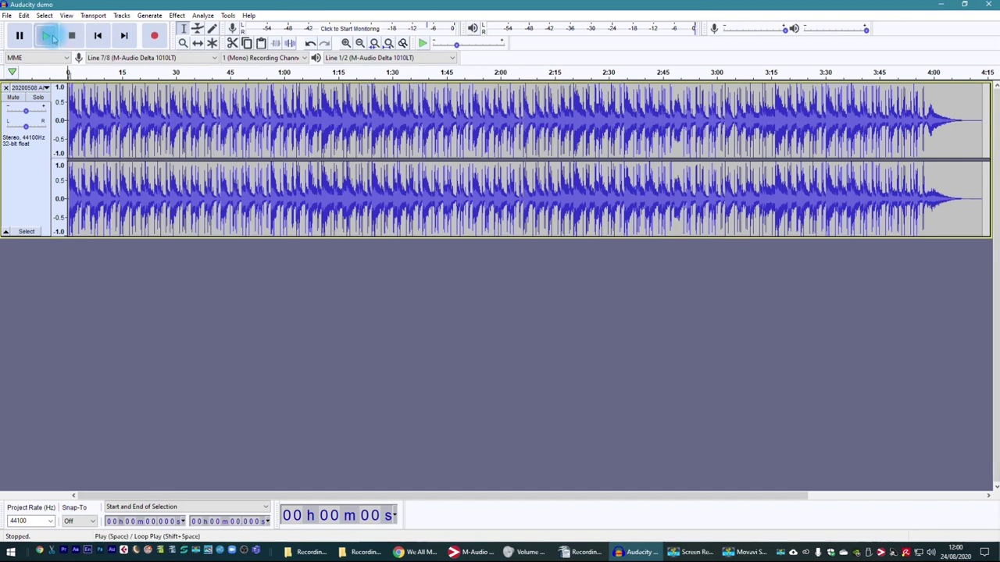
{"action": "left_click", "coordinate": [46, 35]}
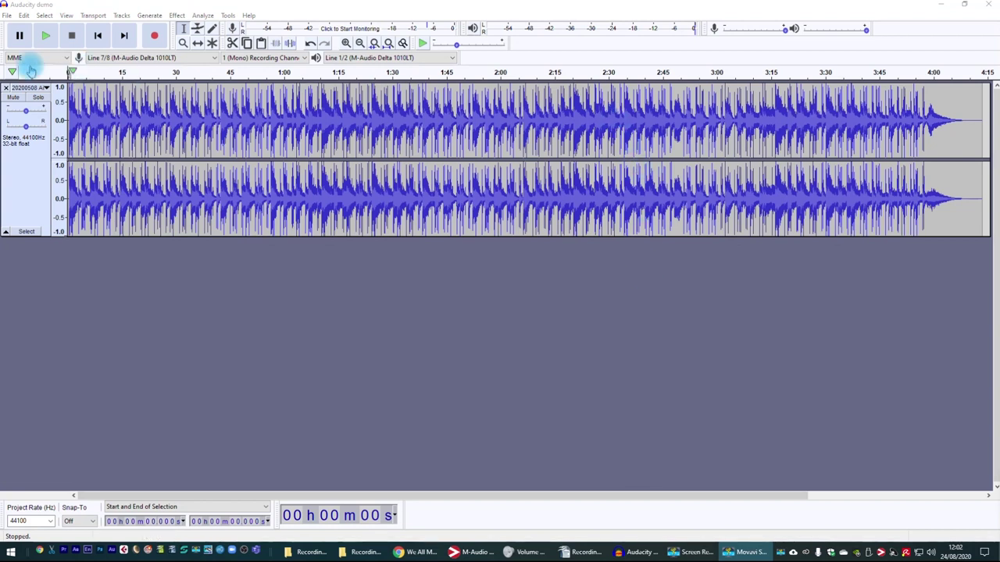
{"action": "left_click", "coordinate": [73, 10]}
{"action": "key", "text": "space"}
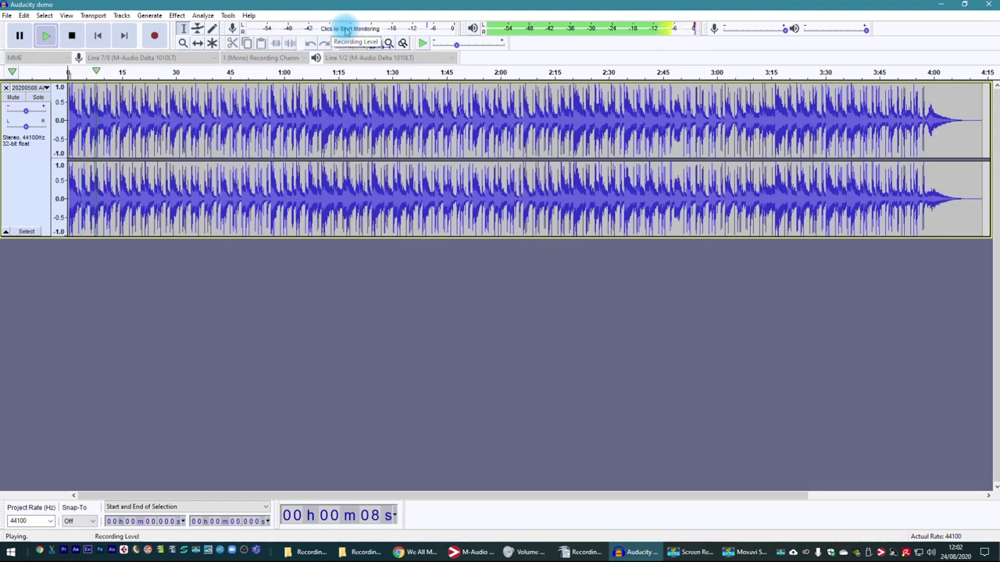
Start monitoring the recording input level again and add a new mono track below the backing track
{"action": "left_click", "coordinate": [233, 28]}
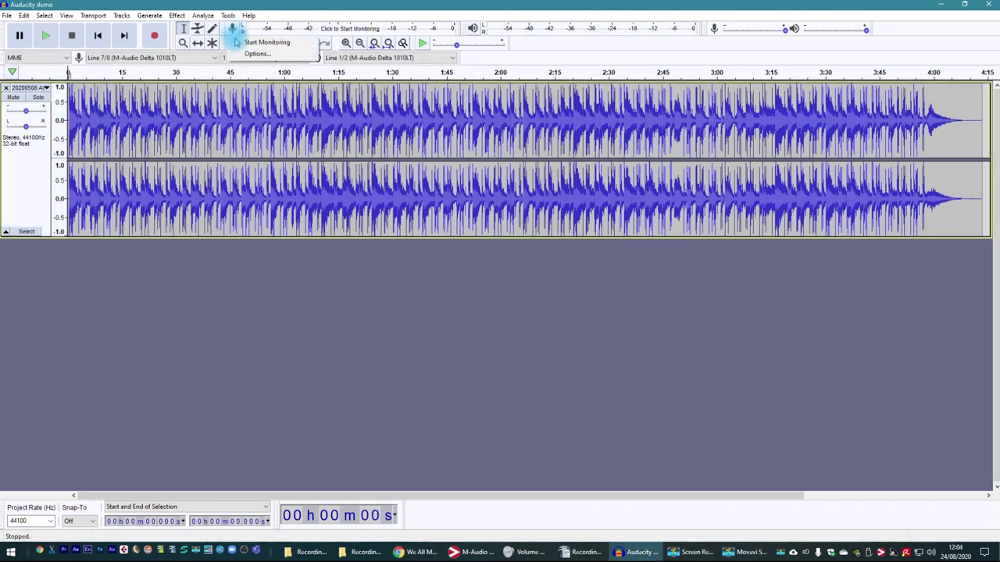
{"action": "left_click", "coordinate": [237, 43]}
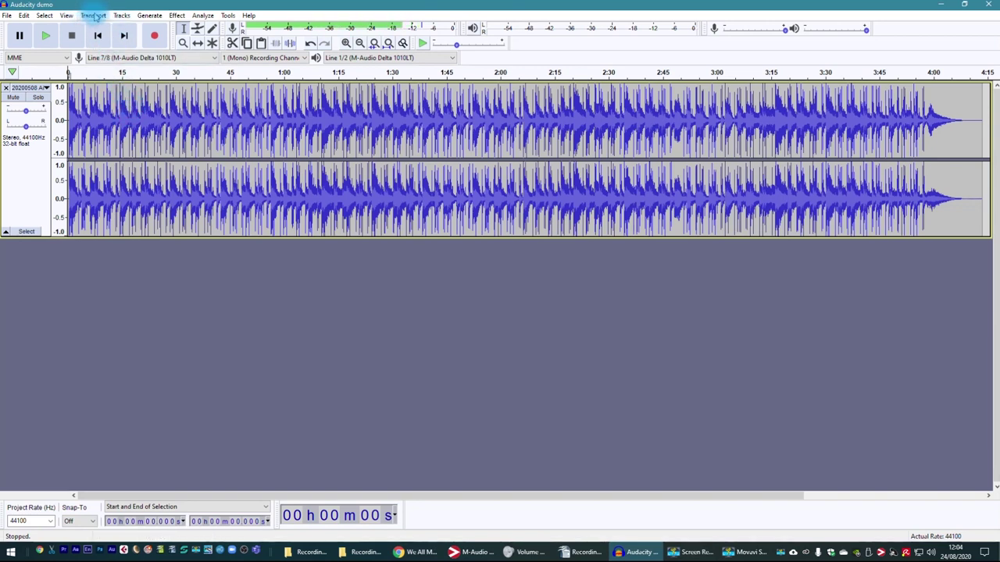
{"action": "left_click", "coordinate": [118, 16]}
{"action": "mouse_move", "coordinate": [188, 27]}
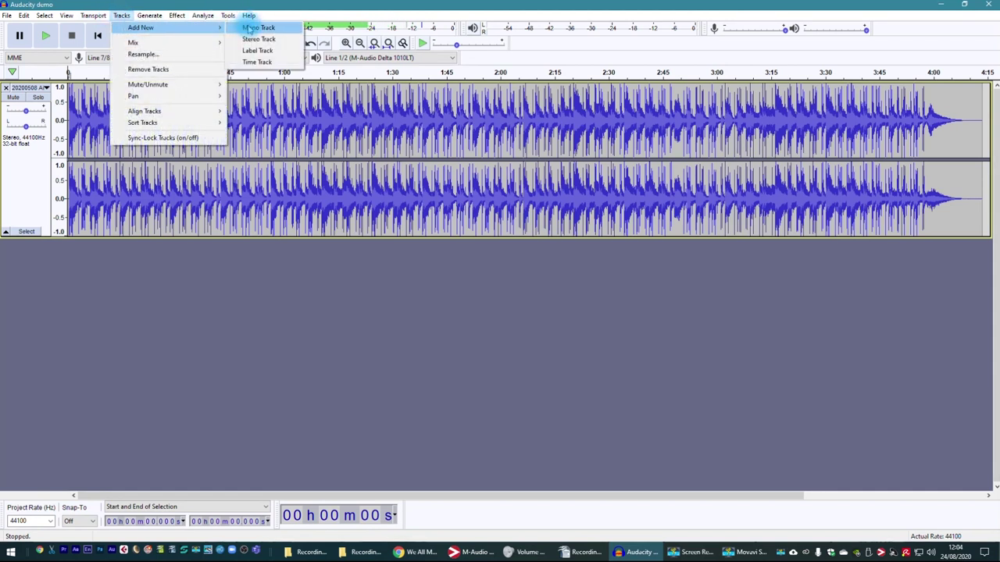
{"action": "left_click", "coordinate": [249, 29]}
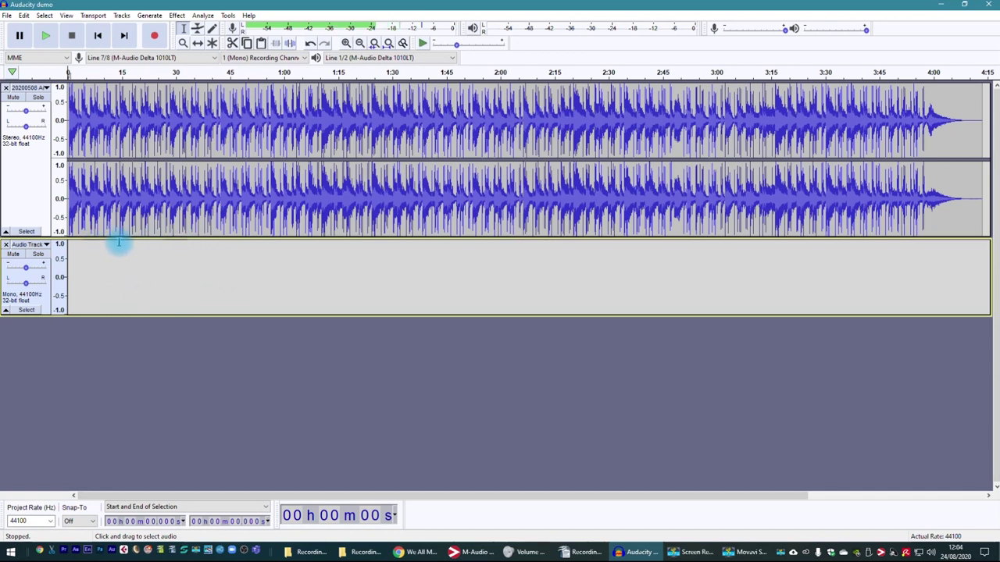
Select the empty mono track and record about 17 seconds of vocals onto it from the start of the song
{"action": "left_click", "coordinate": [35, 178]}
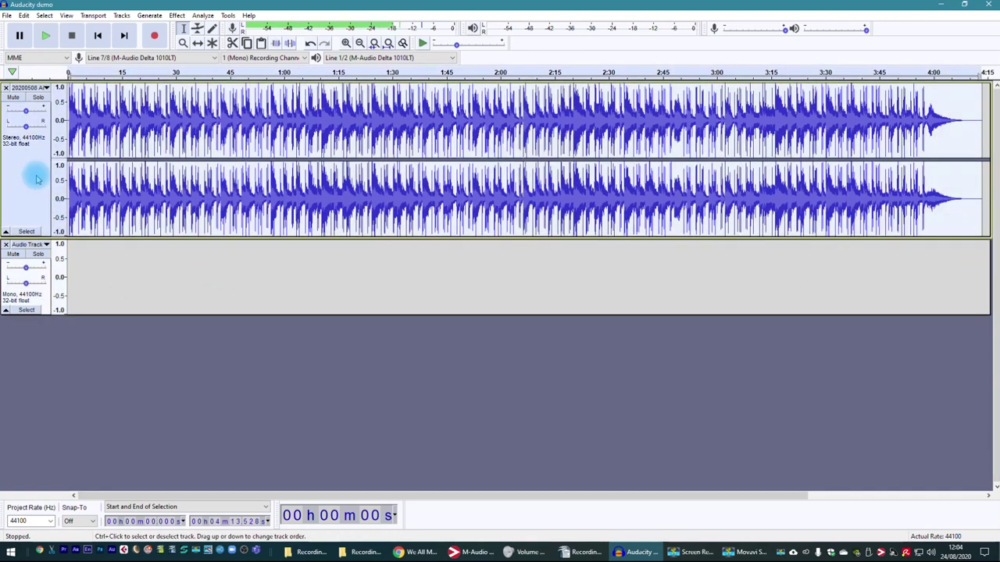
{"action": "left_click", "coordinate": [36, 296]}
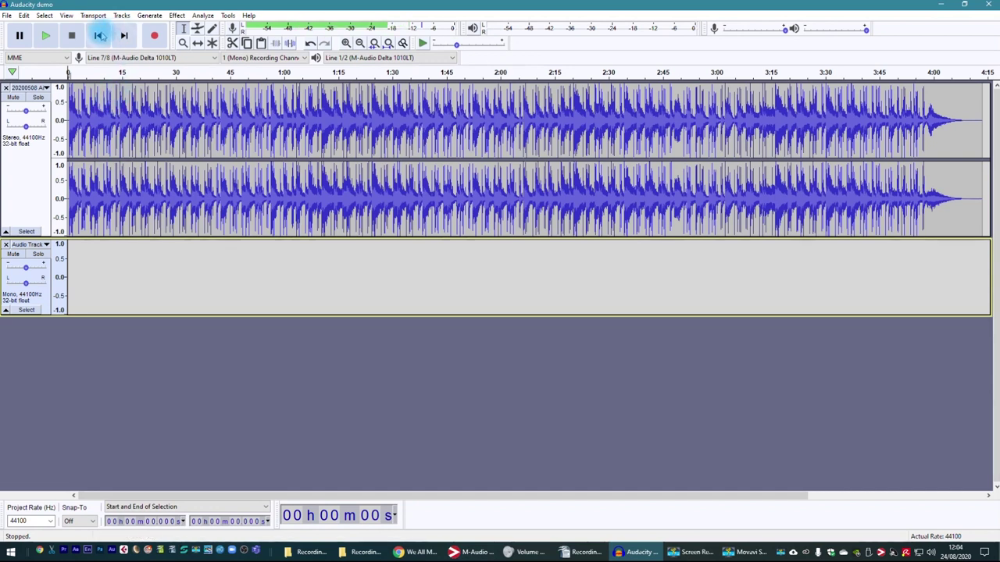
{"action": "left_click", "coordinate": [156, 36]}
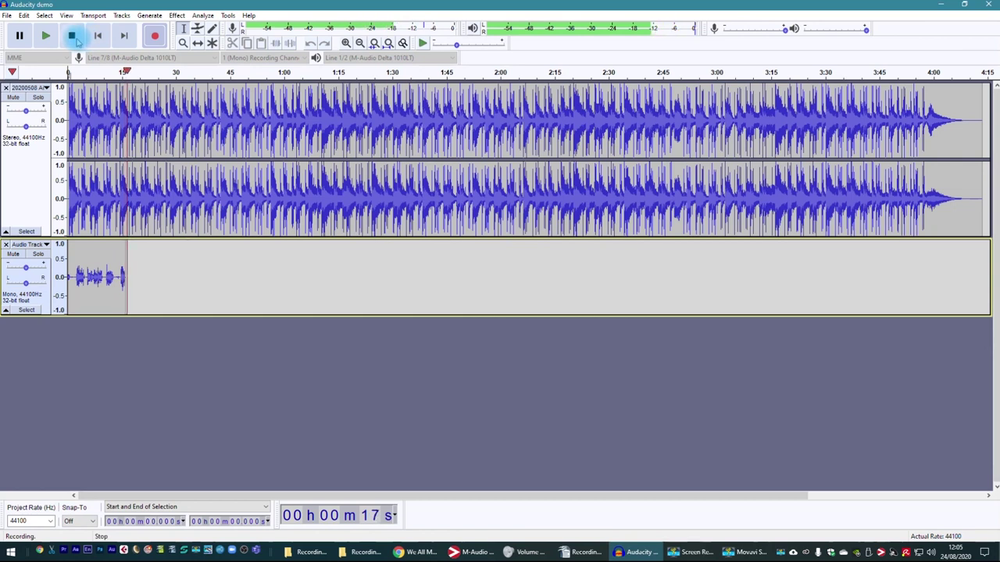
{"action": "left_click", "coordinate": [71, 35]}
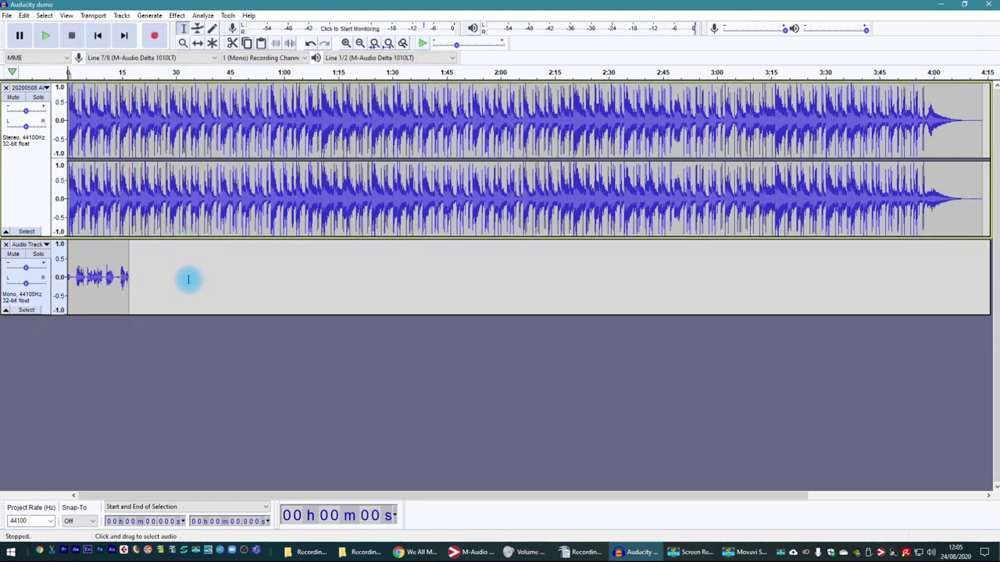
Add a second mono track below the first vocal track
{"action": "left_click", "coordinate": [123, 16]}
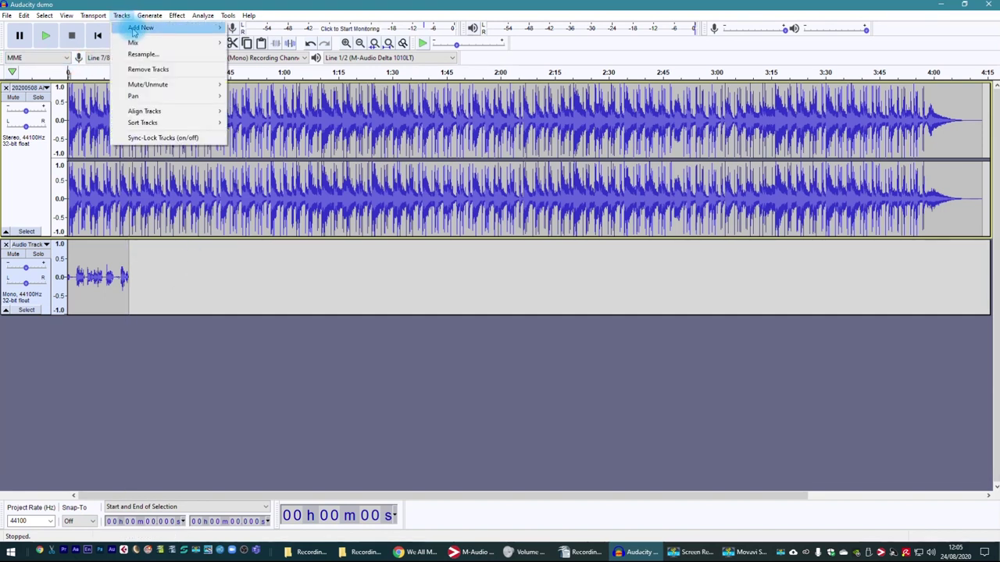
{"action": "mouse_move", "coordinate": [164, 26]}
{"action": "left_click", "coordinate": [254, 28]}
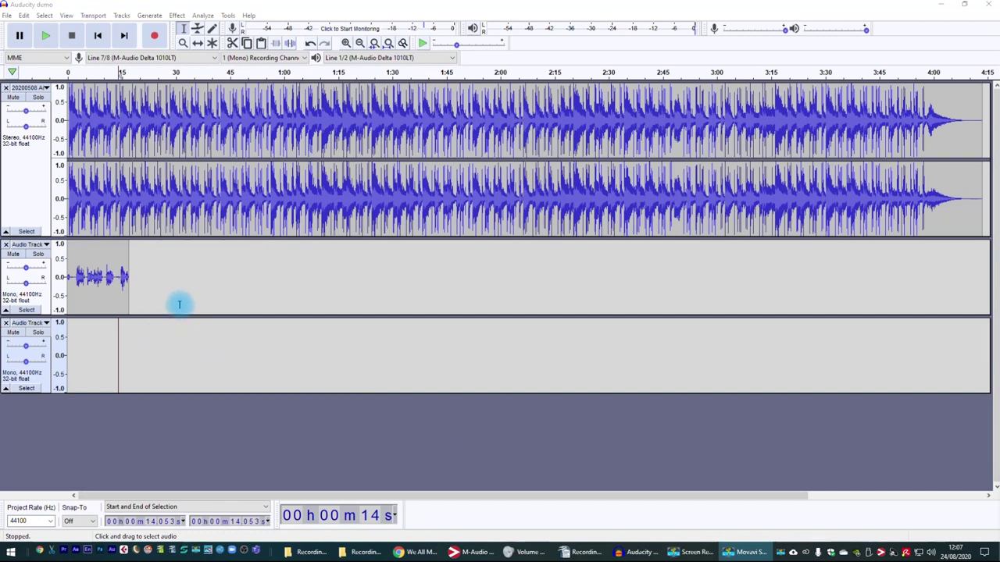
Record about 12 seconds of vocals onto the second mono track, starting at about 13 seconds so it overlaps the first take
{"action": "left_click", "coordinate": [177, 362]}
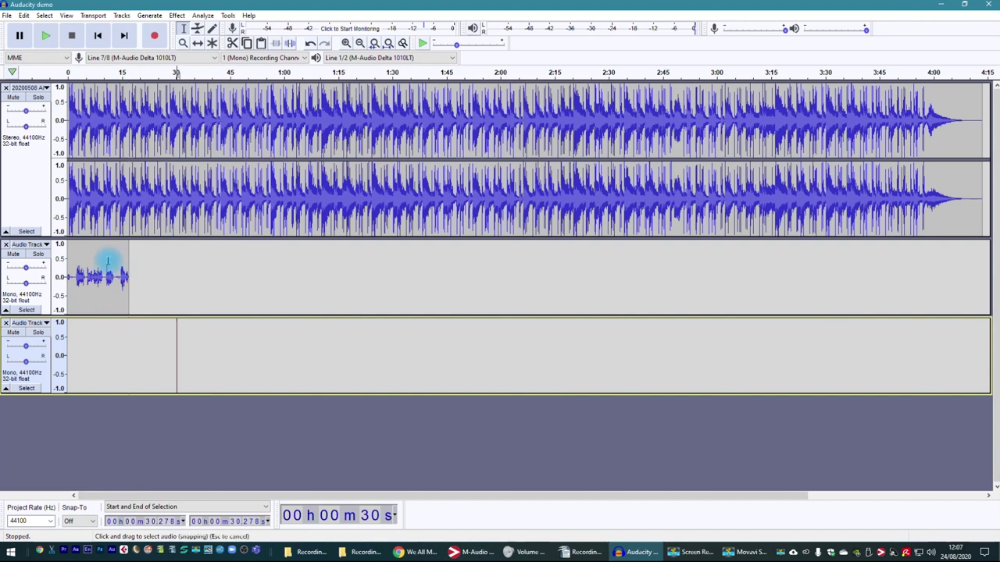
{"action": "left_click", "coordinate": [115, 343]}
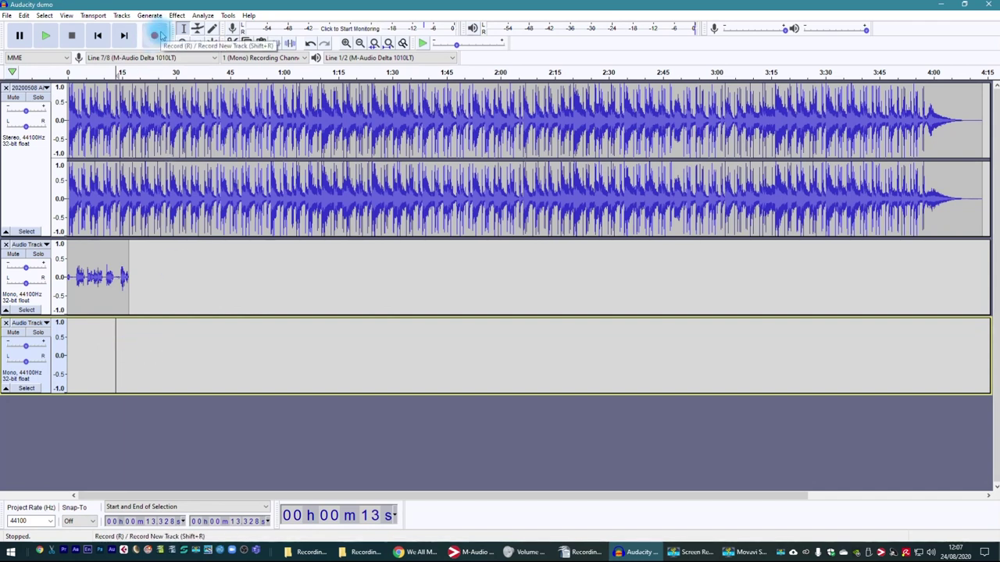
{"action": "left_click", "coordinate": [157, 36]}
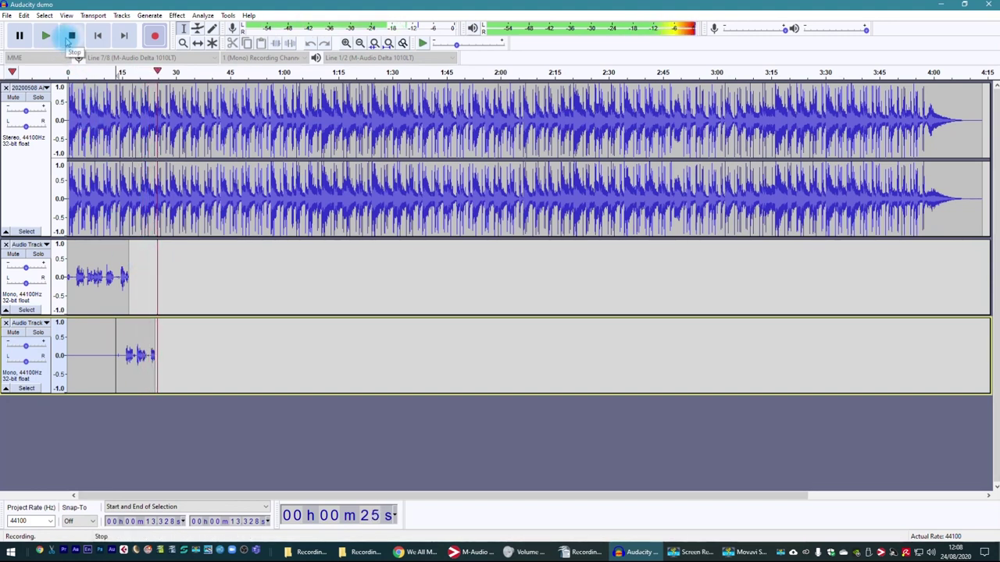
{"action": "left_click", "coordinate": [70, 36]}
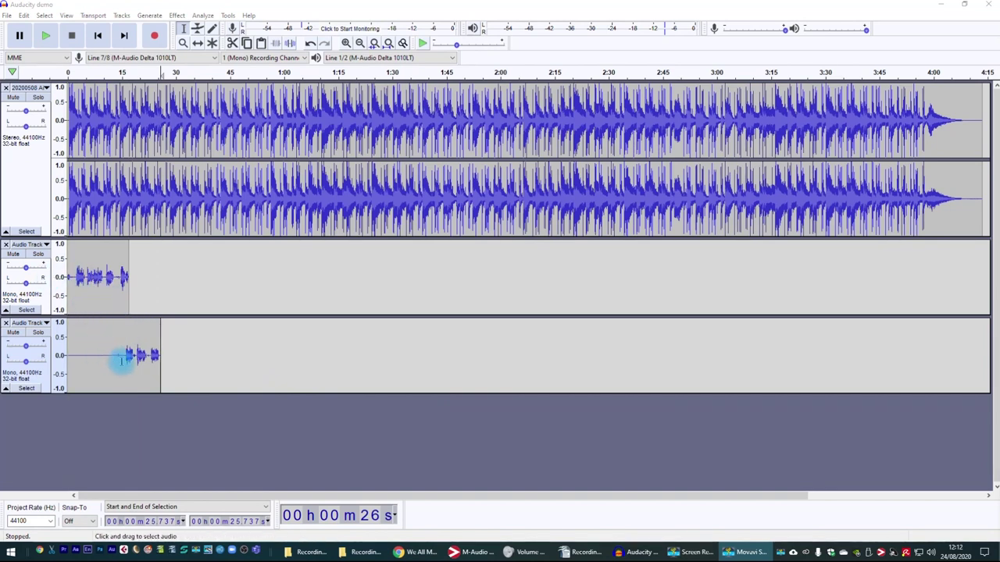
Silence the second vocal track from its start to about 18.8 seconds, removing the overlapping phrase
{"action": "left_click_drag", "start_coordinate": [134, 362], "coordinate": [9, 363]}
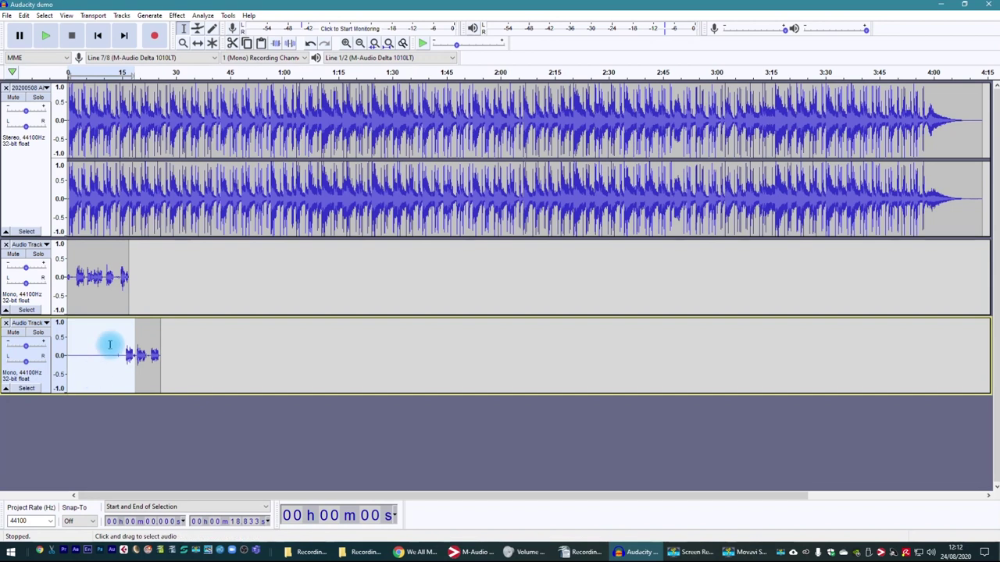
{"action": "left_click", "coordinate": [25, 16]}
{"action": "mouse_move", "coordinate": [53, 117]}
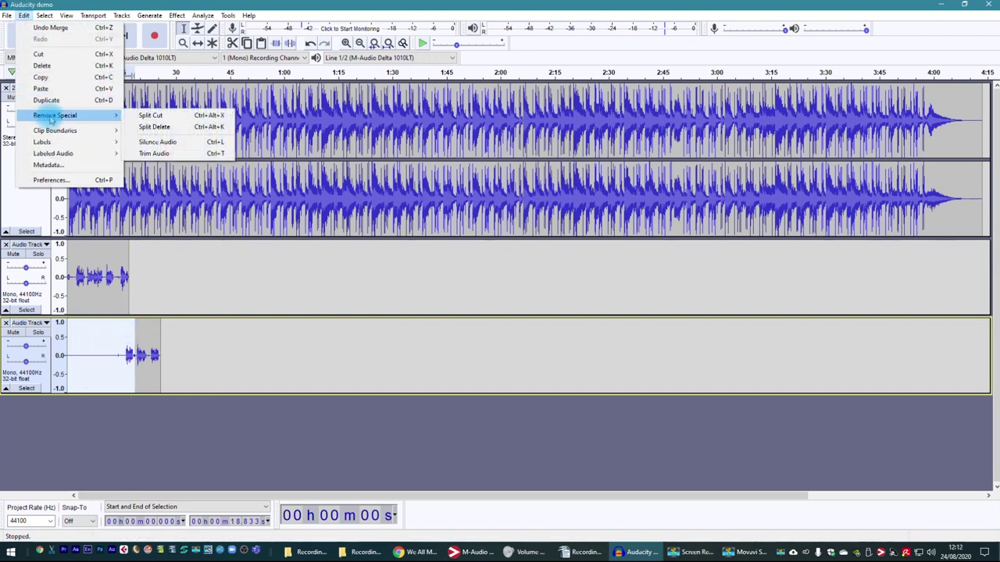
{"action": "left_click", "coordinate": [219, 142]}
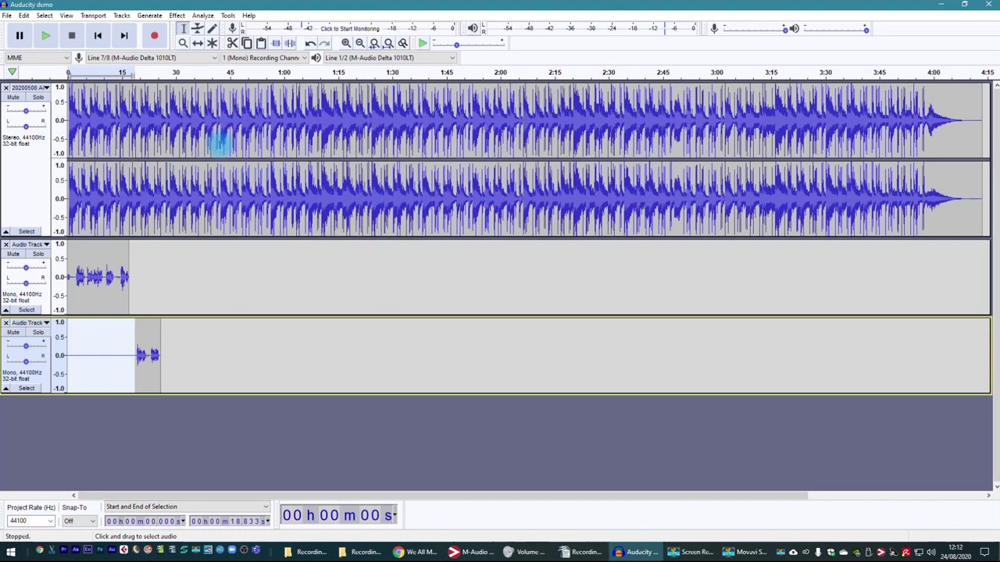
{"action": "left_click", "coordinate": [177, 349]}
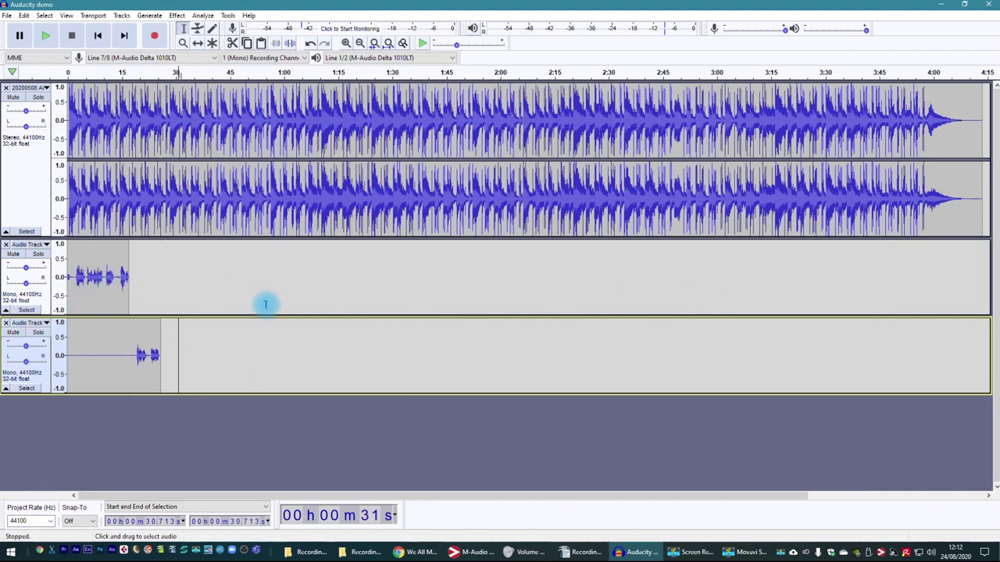
Solo both vocal tracks and select them across the full length of the song
{"action": "left_click", "coordinate": [38, 255]}
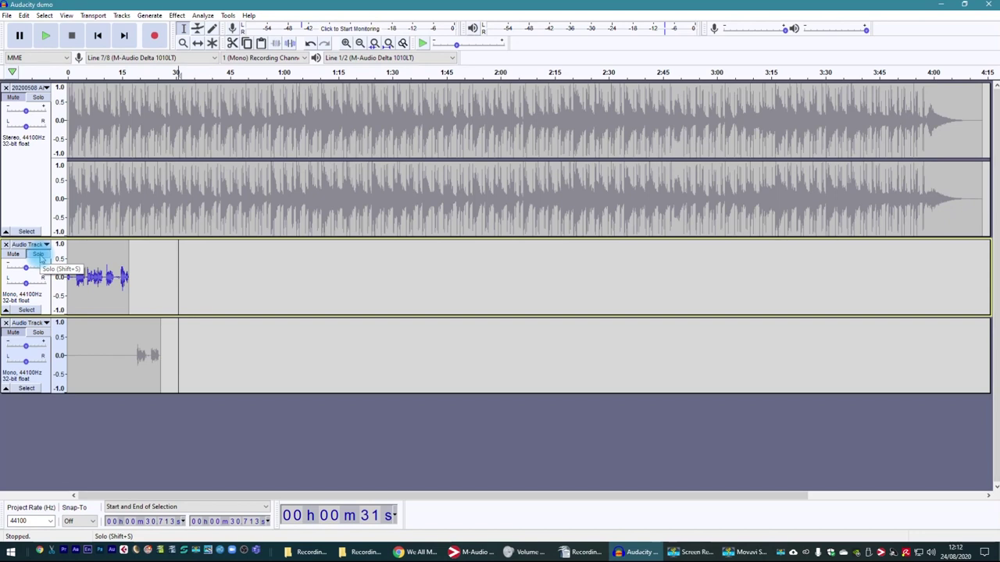
{"action": "key", "text": "space"}
{"action": "left_click", "coordinate": [39, 333]}
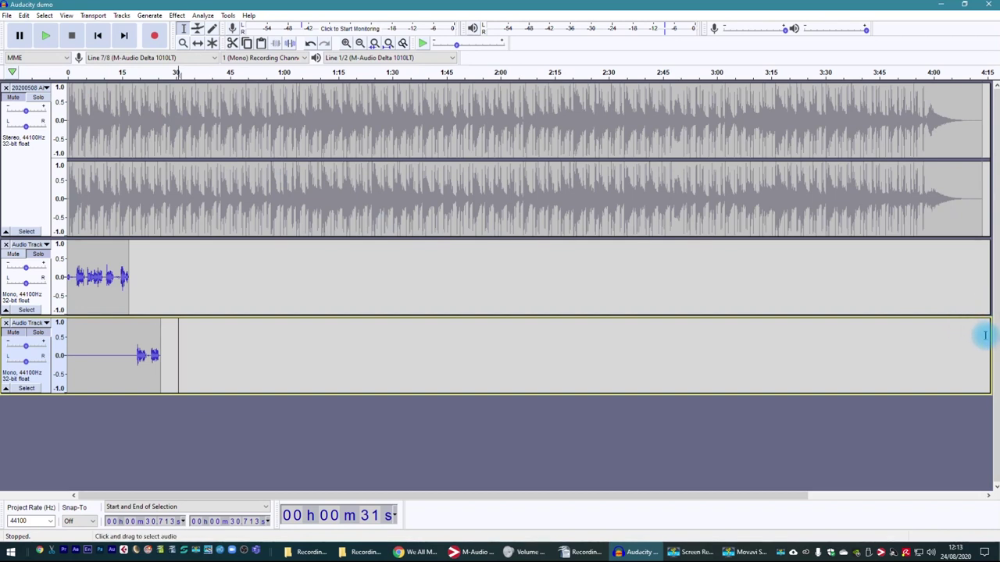
{"action": "left_click_drag", "start_coordinate": [986, 334], "coordinate": [8, 248]}
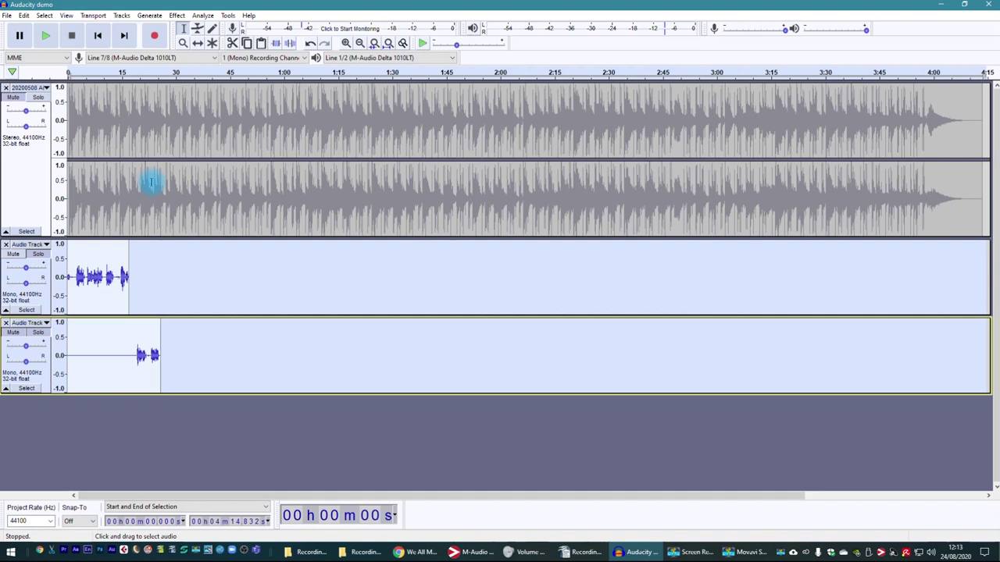
{"action": "left_click", "coordinate": [19, 35]}
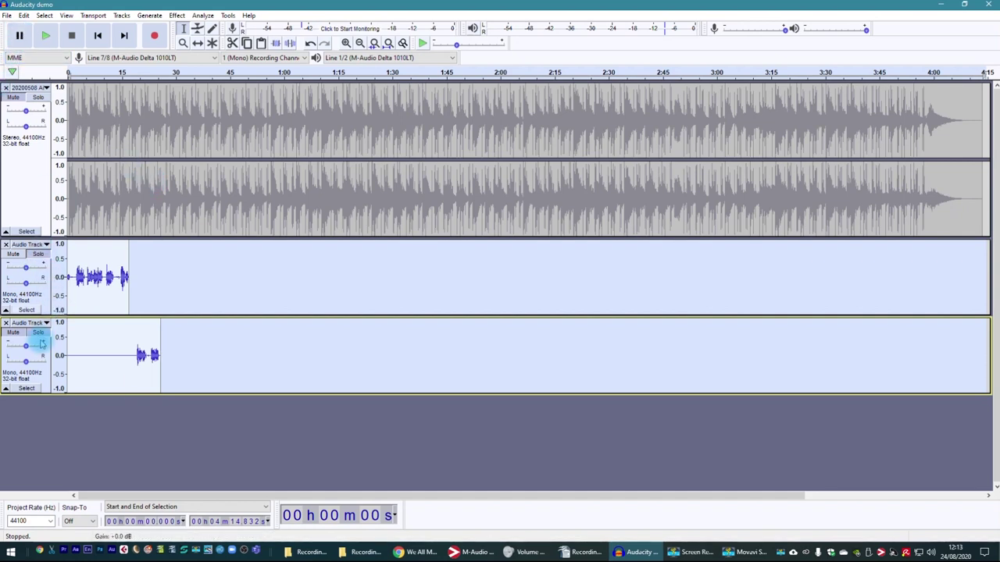
Start an audio export of the soloed vocals to the Desktop in WAV format and name the file "Lead vocal comp"
{"action": "left_click", "coordinate": [24, 15]}
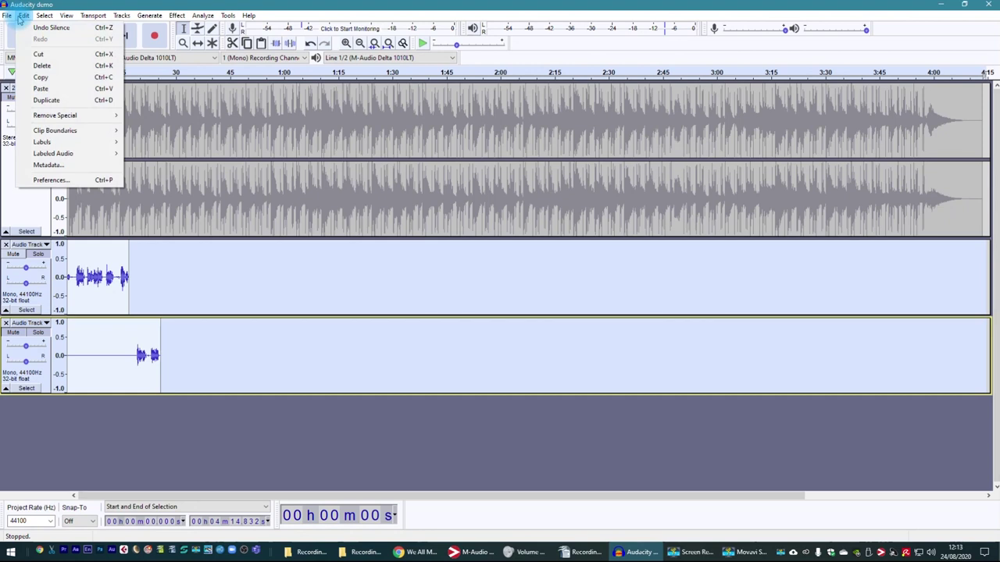
{"action": "mouse_move", "coordinate": [8, 15]}
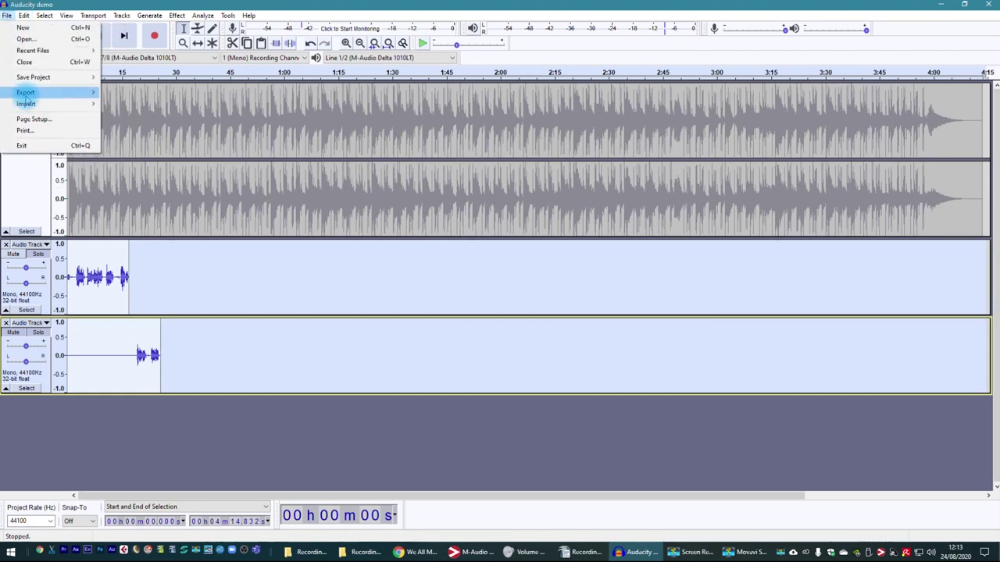
{"action": "mouse_move", "coordinate": [26, 93]}
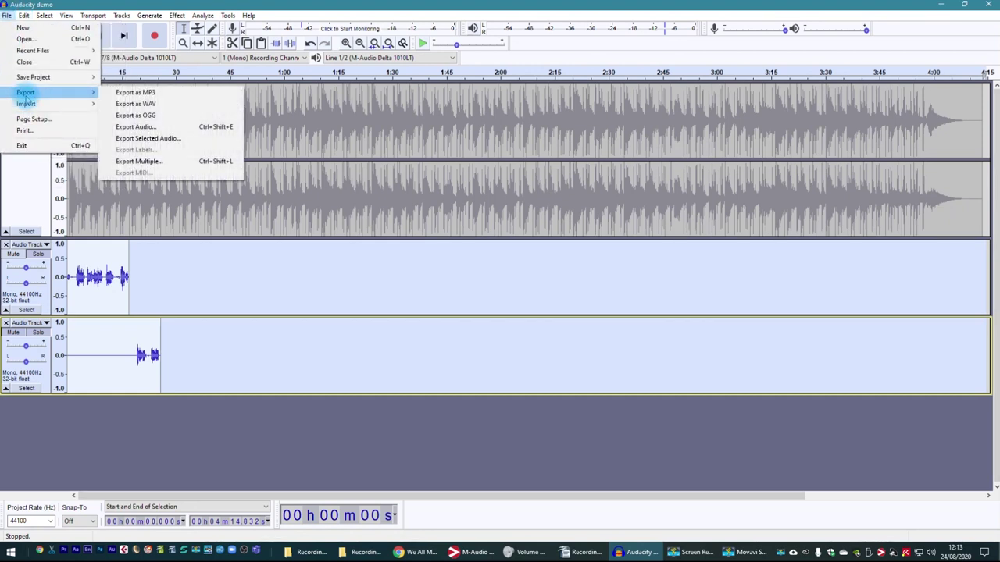
{"action": "left_click", "coordinate": [170, 127]}
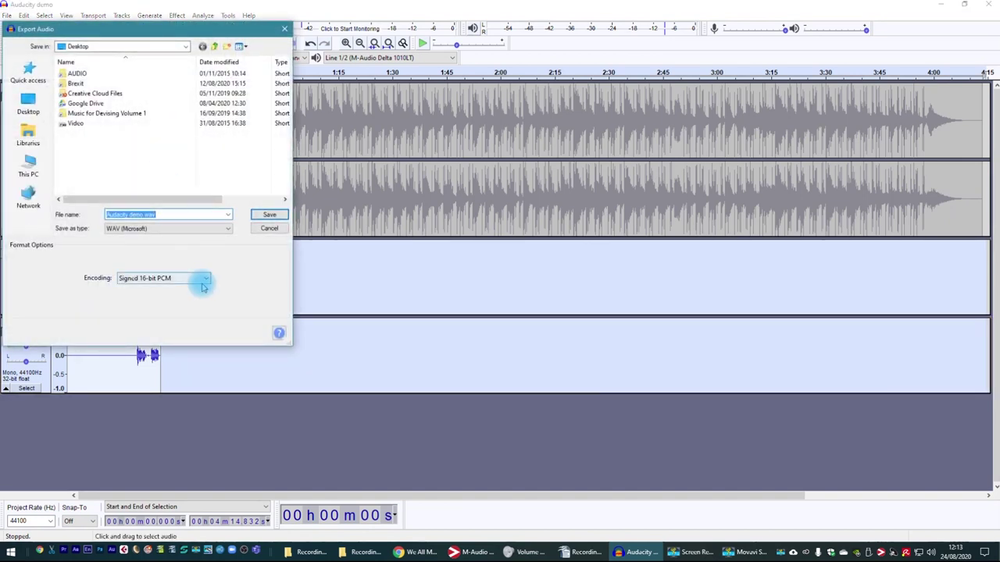
{"action": "left_click", "coordinate": [71, 48]}
{"action": "left_click", "coordinate": [74, 53]}
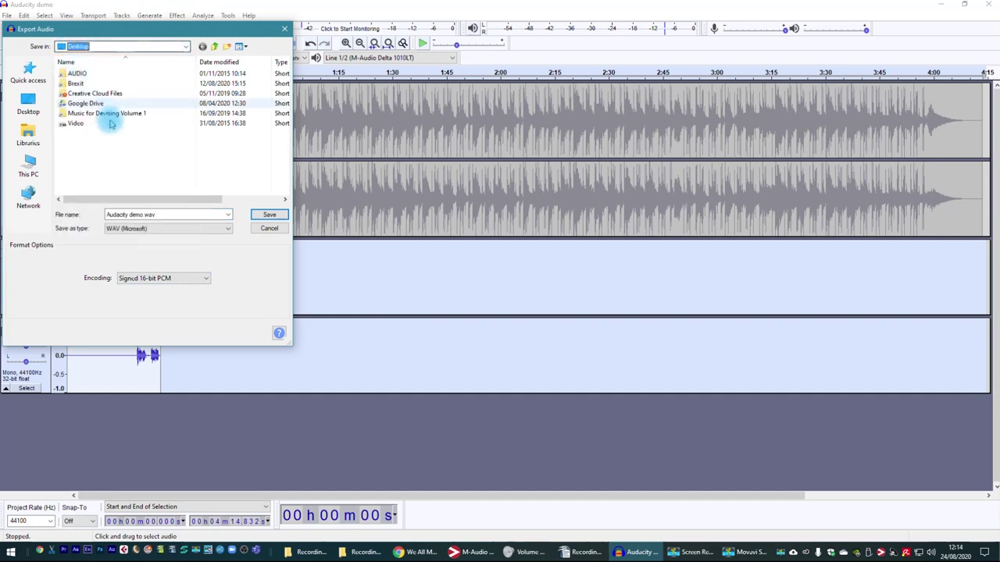
{"action": "left_click", "coordinate": [165, 215]}
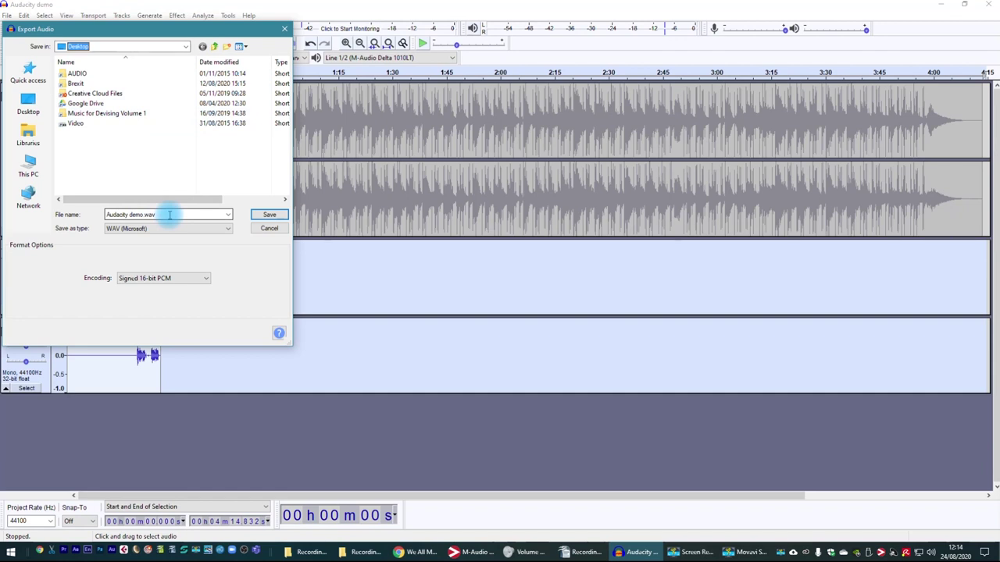
{"action": "double_click", "coordinate": [168, 215]}
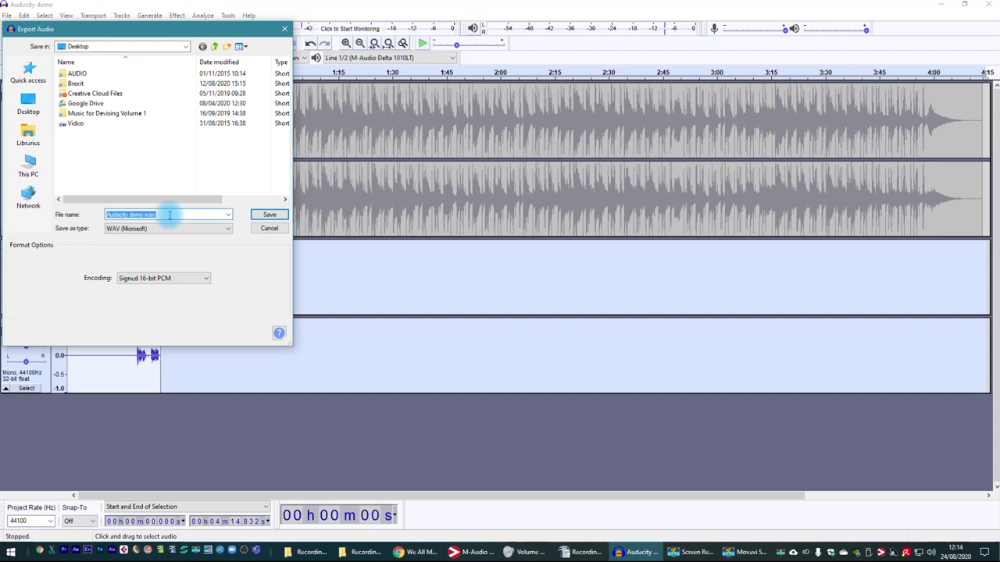
{"action": "type", "text": "Lead vocal comp"}
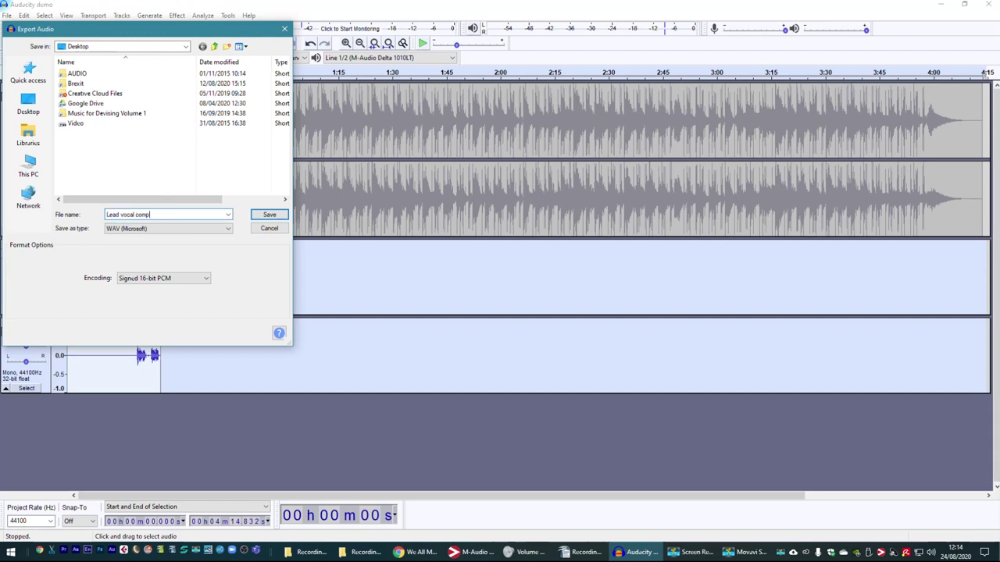
Keep the Signed 16-bit PCM encoding and complete the export as one mono file with empty metadata tags
{"action": "left_click", "coordinate": [152, 278]}
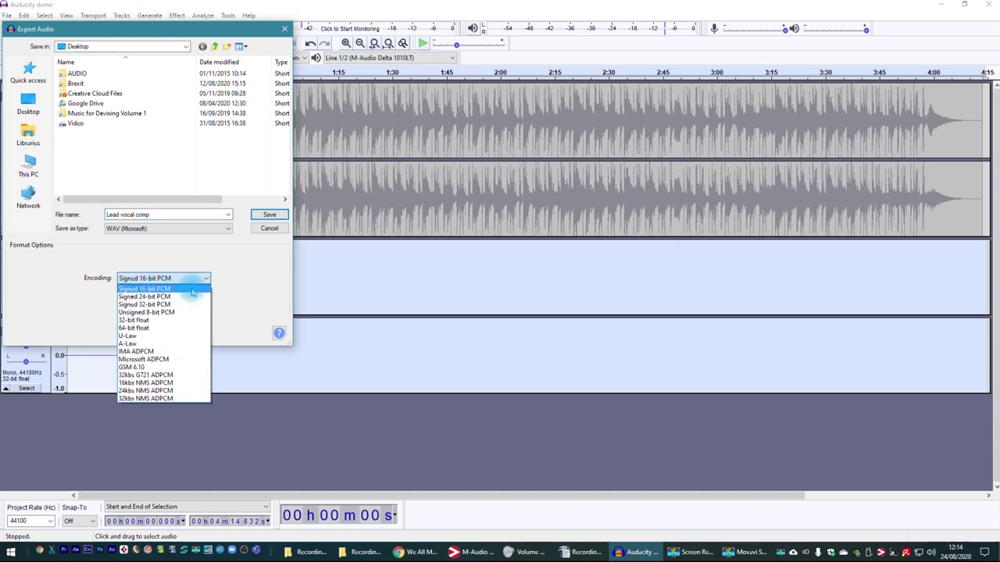
{"action": "left_click", "coordinate": [246, 289]}
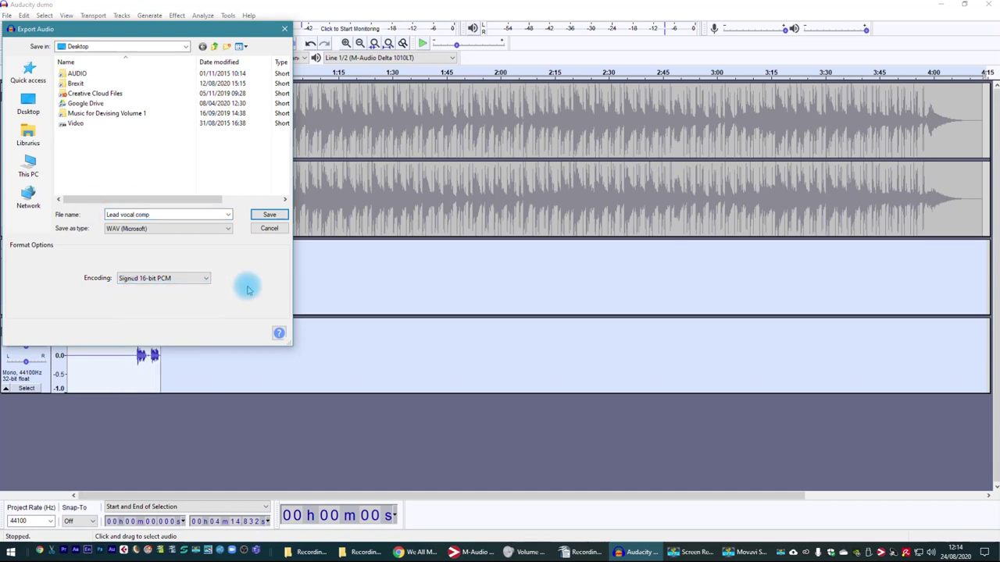
{"action": "left_click", "coordinate": [269, 214]}
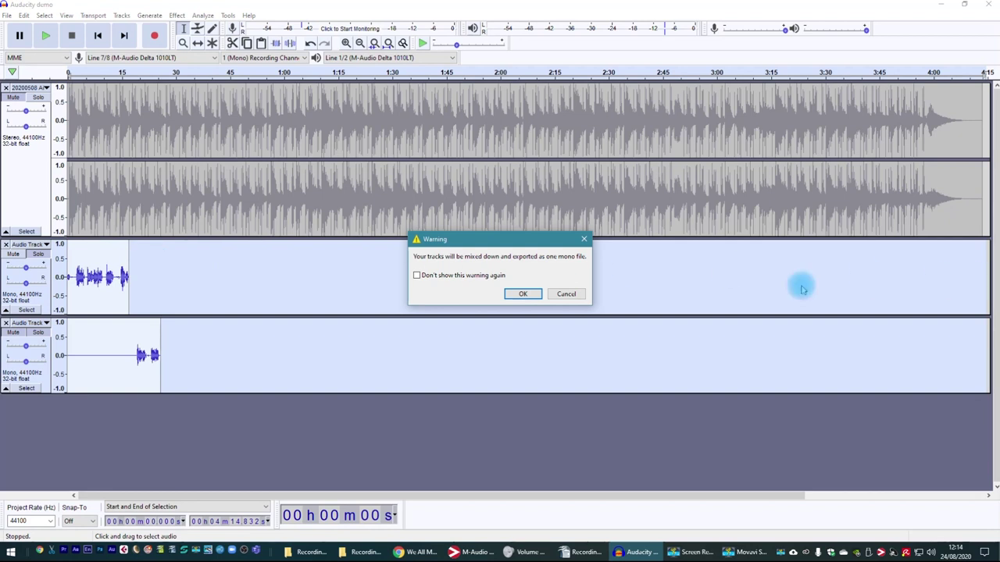
{"action": "left_click", "coordinate": [526, 295]}
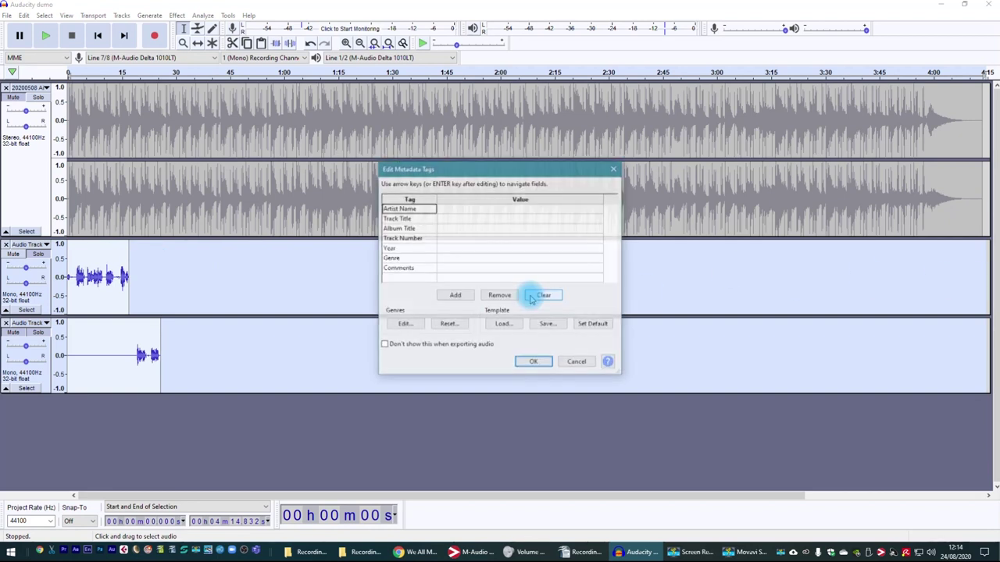
{"action": "left_click", "coordinate": [539, 364]}
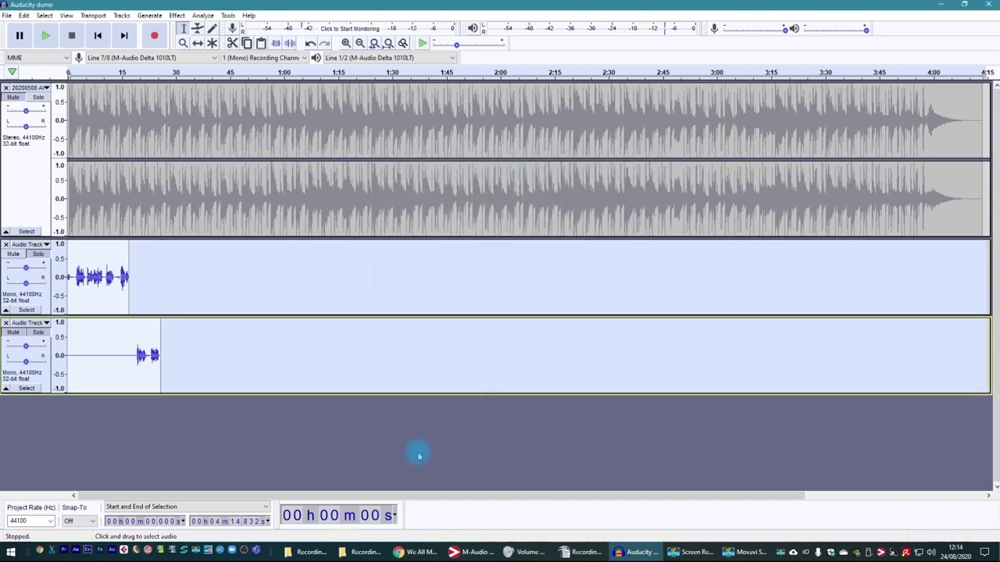
Switch to File Explorer and select the exported file "Lead vocal comp.wav" on the Desktop
{"action": "mouse_move", "coordinate": [356, 552]}
{"action": "left_click", "coordinate": [371, 507]}
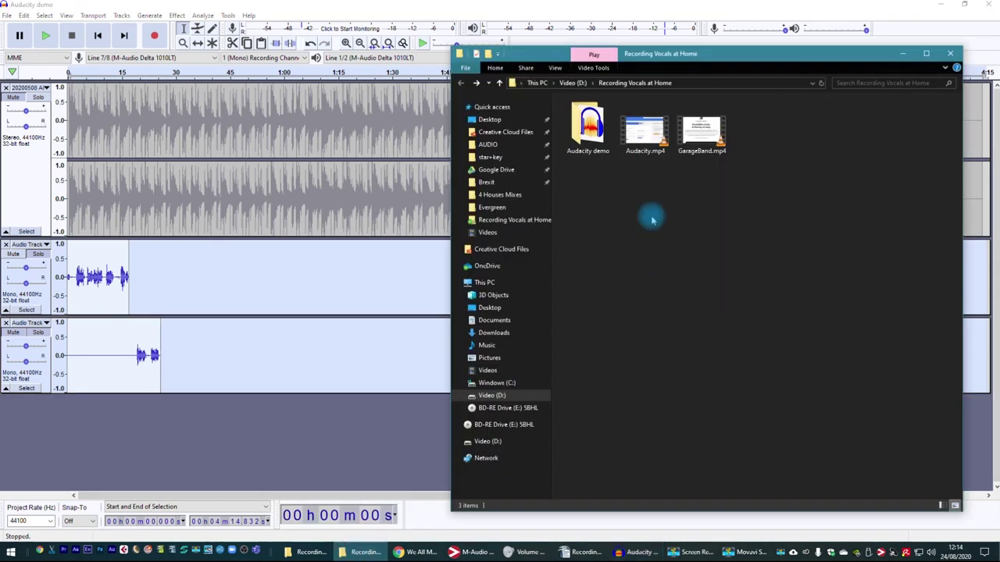
{"action": "left_click", "coordinate": [489, 120]}
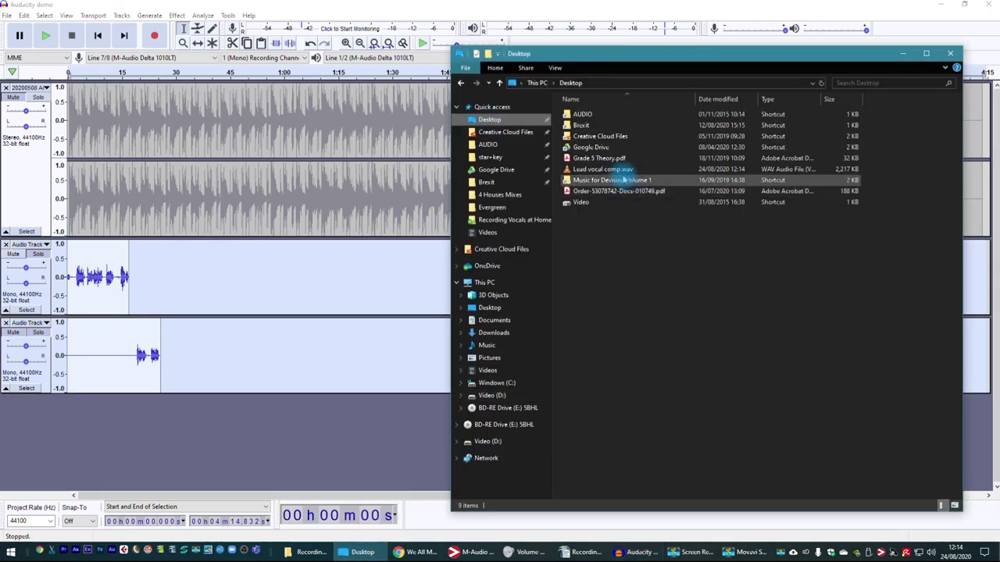
{"action": "left_click", "coordinate": [622, 169]}
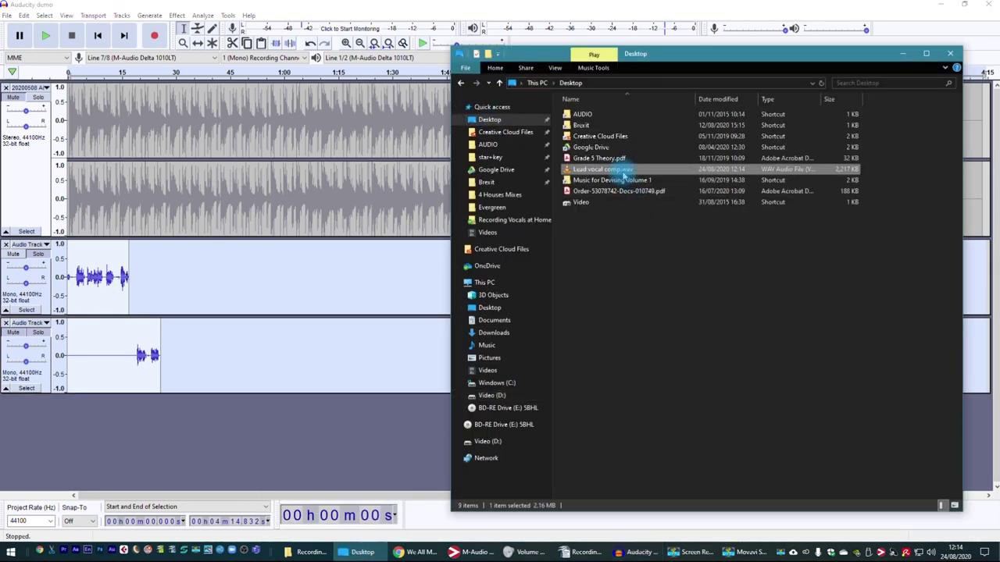